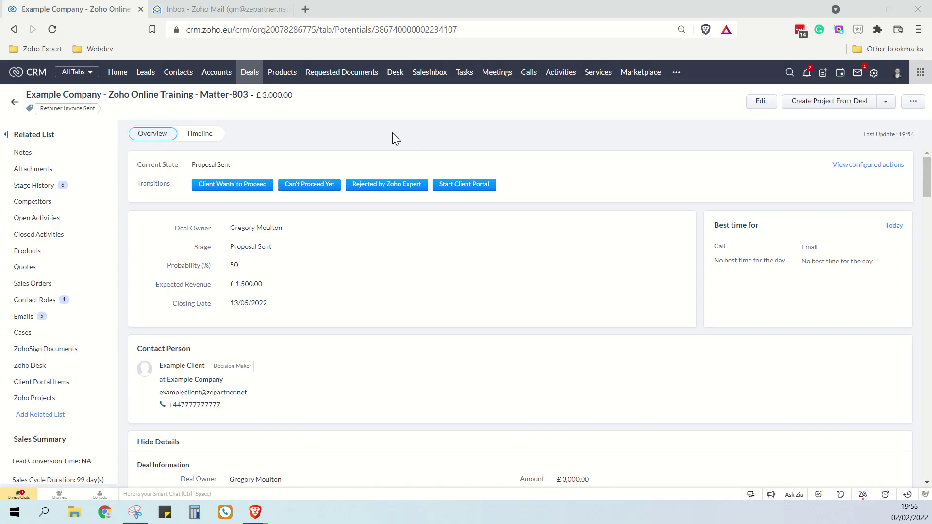
# Step: Apply the Start Client Portal transition to the Example Company - Zoho Online Training - Matter-803 deal
pyautogui.moveTo(238, 166); pyautogui.dragTo(193, 164)
pyautogui.click(301, 135)
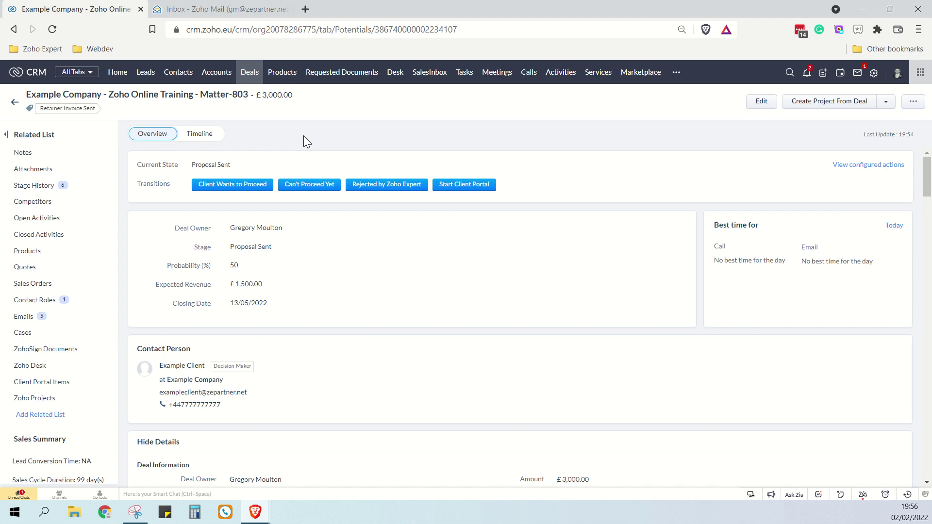
pyautogui.click(449, 191)
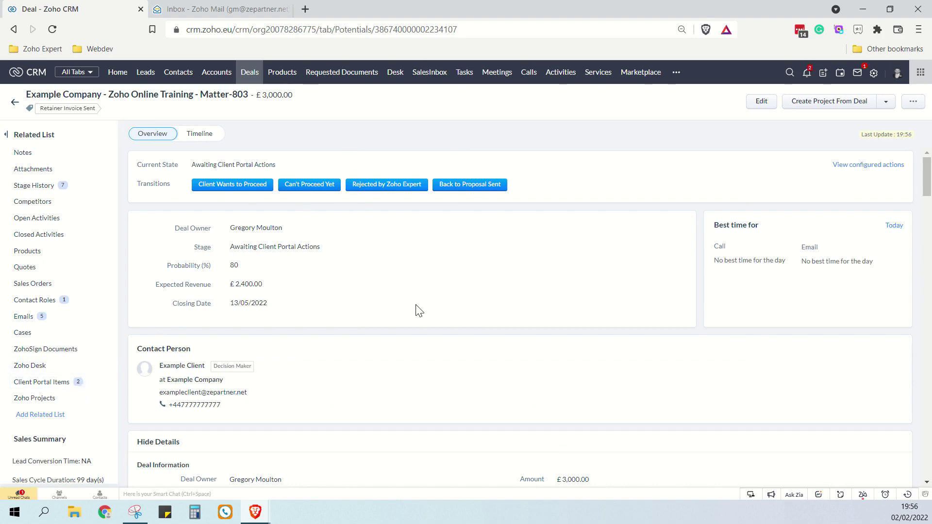
# Step: Review the deal's Client Portal Settings, and open the Request for Proof of ID folder within its client portal folder in WorkDrive
pyautogui.scroll(-5, 437, 305)
pyautogui.scroll(-12, 439, 303)
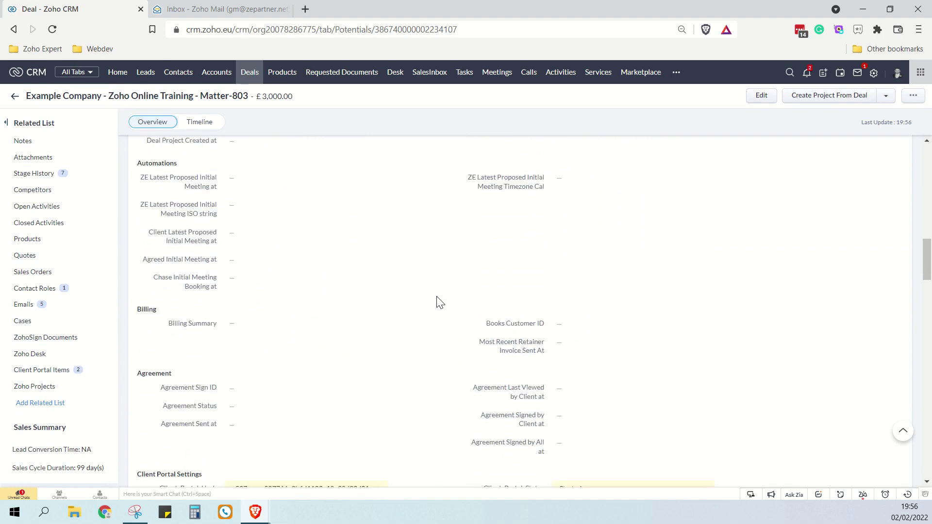
pyautogui.scroll(-1, 439, 303)
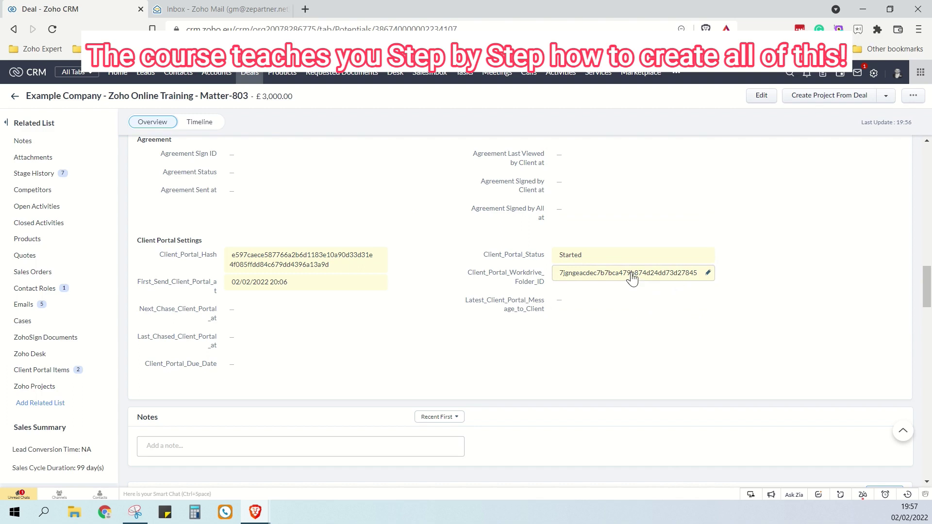
pyautogui.scroll(-4, 39, 425)
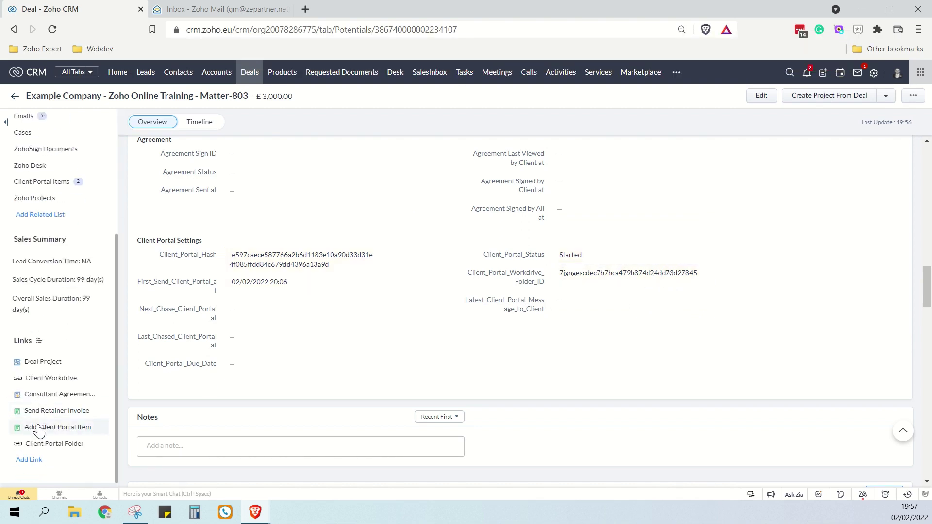
pyautogui.click(45, 447)
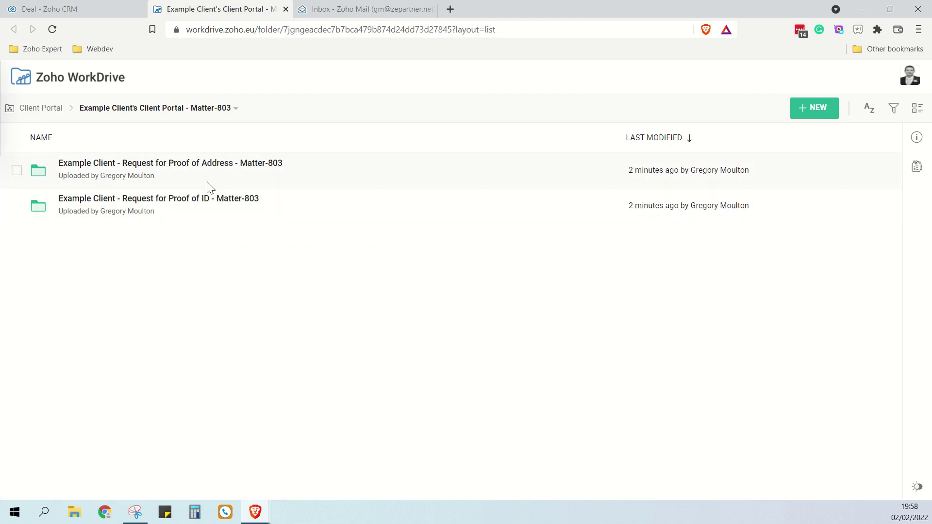
pyautogui.click(159, 199)
# Step: Return to the CRM deal, reload it, and view its related Client Portal Items
pyautogui.hotkey('ctrl', 'shift', 'Tab')
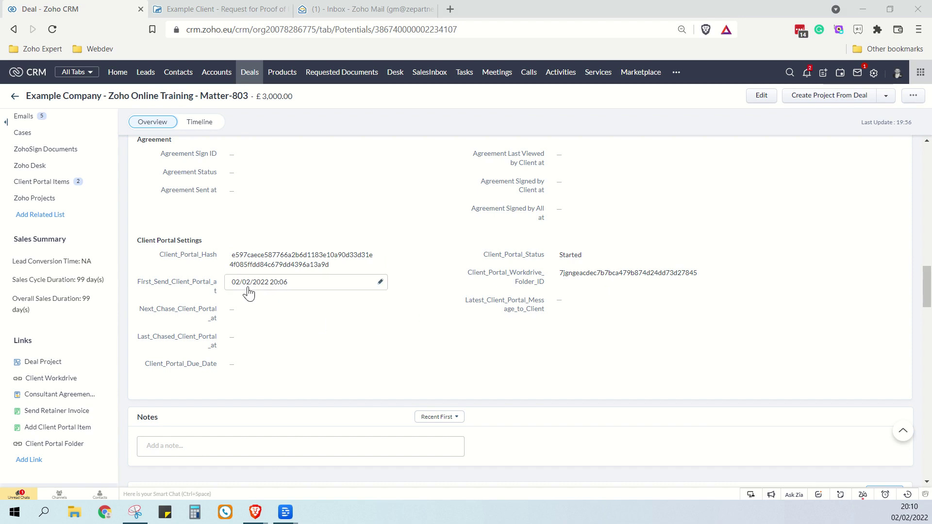
pyautogui.click(52, 30)
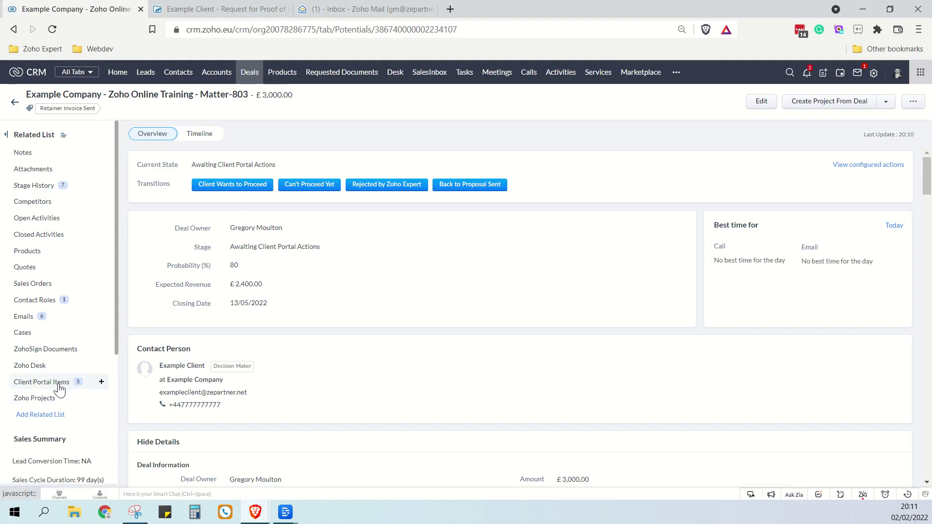
pyautogui.click(86, 382)
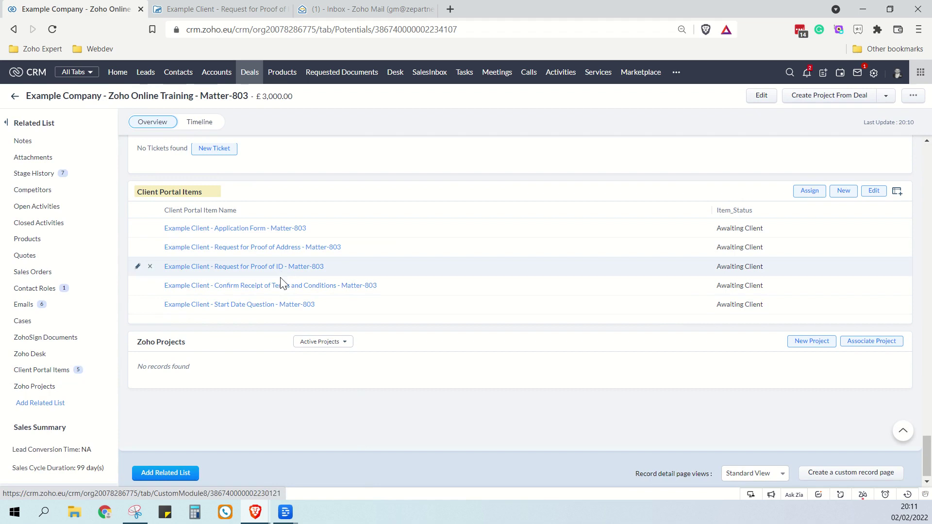
# Step: Switch to Zoho Mail and open the Matter-803 Client Portal welcome email in its own maximized window
pyautogui.click(366, 12)
pyautogui.click(351, 170)
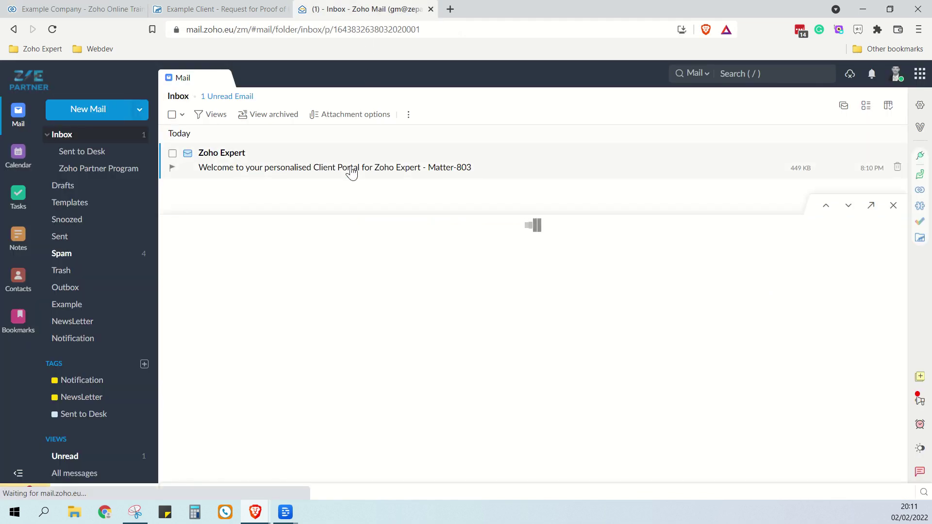
pyautogui.click(871, 206)
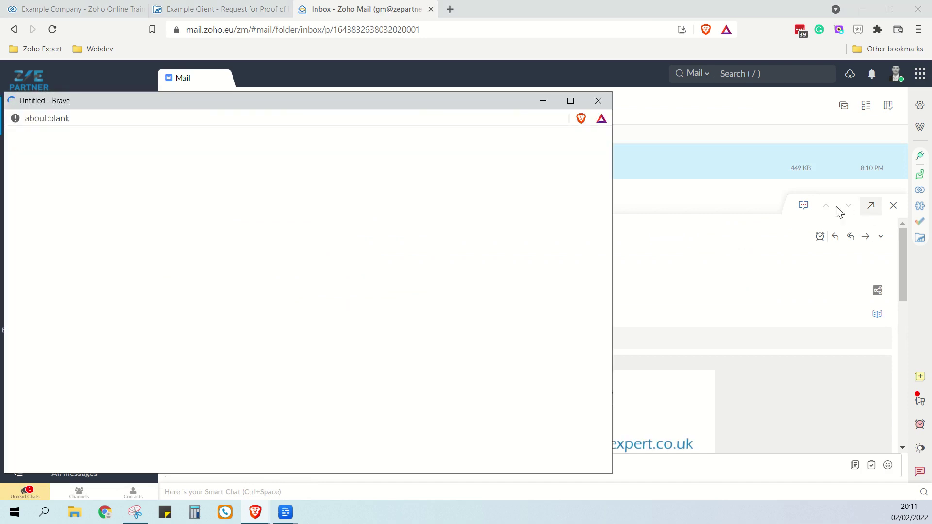
pyautogui.doubleClick(400, 99)
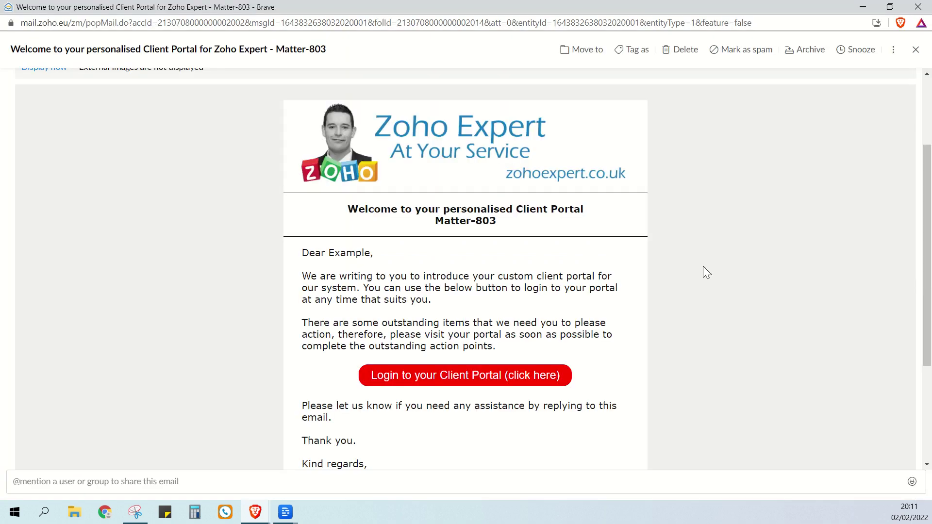
# Step: Read the welcome email and open its client portal login link in a private window
pyautogui.scroll(-1, 707, 273)
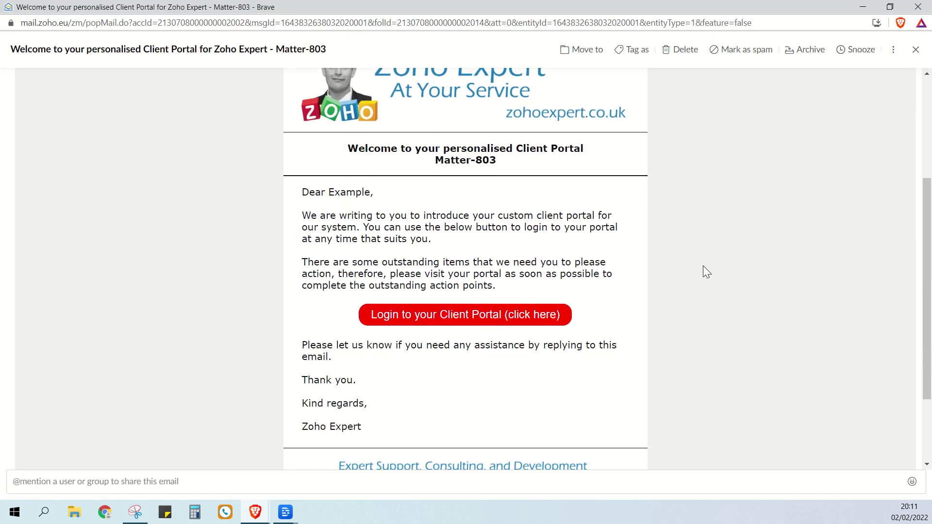
pyautogui.scroll(-1, 706, 273)
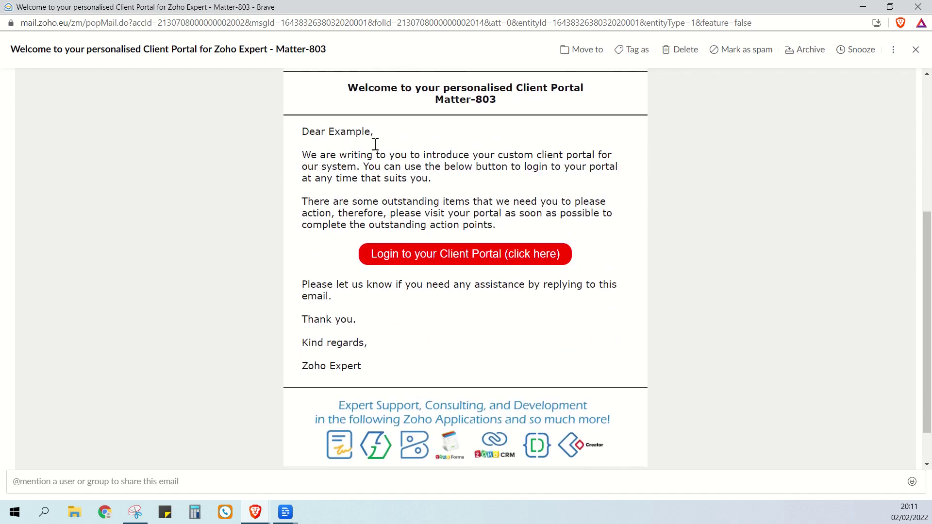
pyautogui.scroll(1, 478, 212)
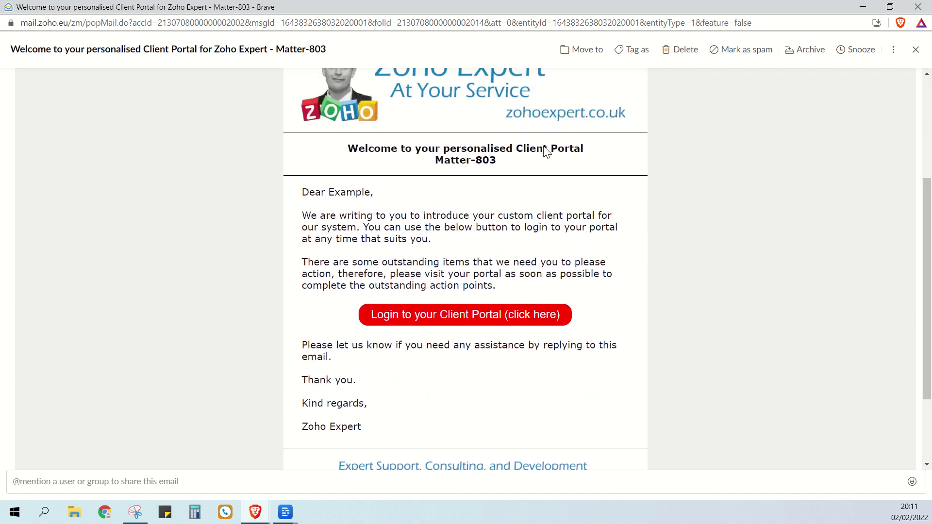
pyautogui.scroll(-2, 513, 194)
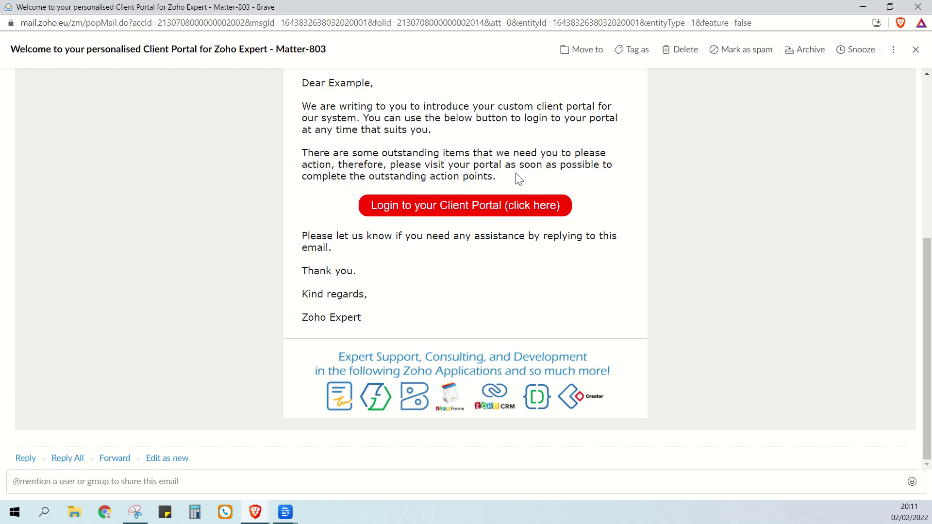
pyautogui.rightClick(470, 215)
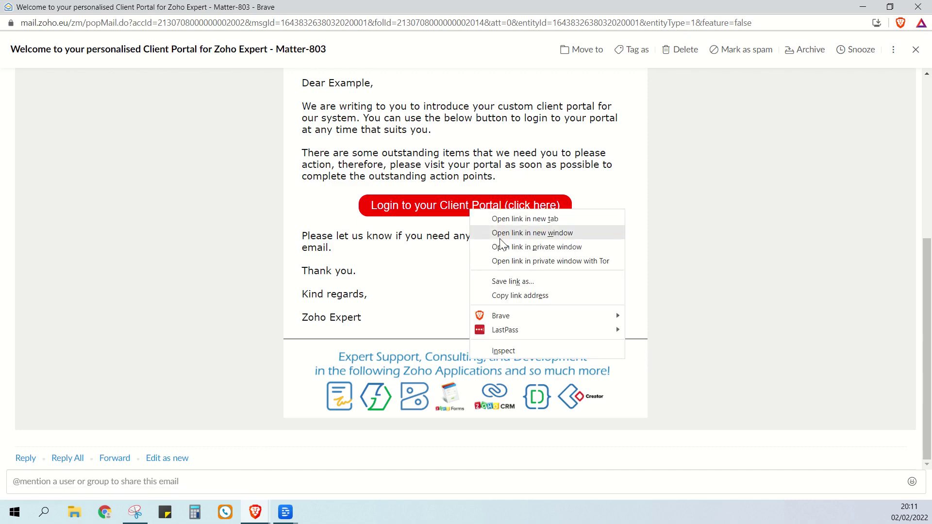
pyautogui.click(502, 249)
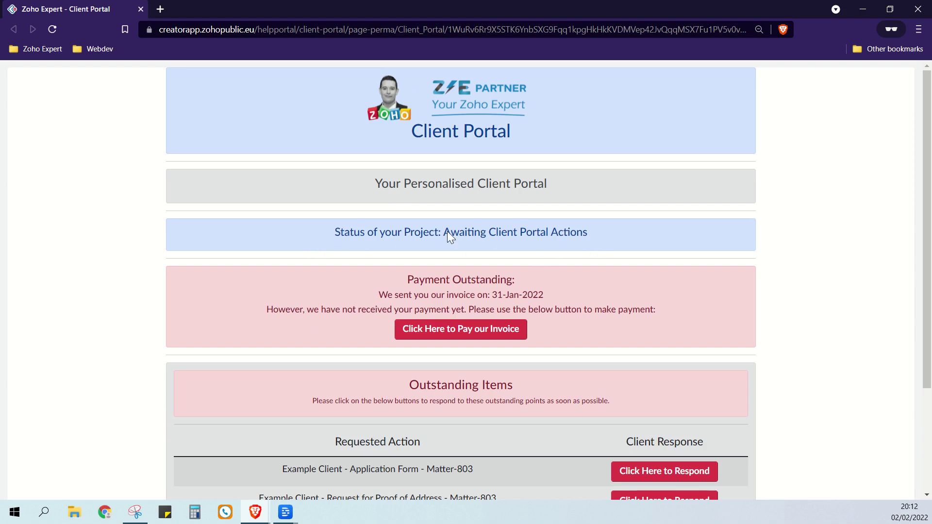
# Step: Examine the project status and the outstanding payment notice, including the invoice date, in the client portal
pyautogui.moveTo(441, 230)
pyautogui.mouseDown()
pyautogui.moveTo(570, 254)
pyautogui.moveTo(599, 235)
pyautogui.moveTo(452, 245)
pyautogui.mouseUp()
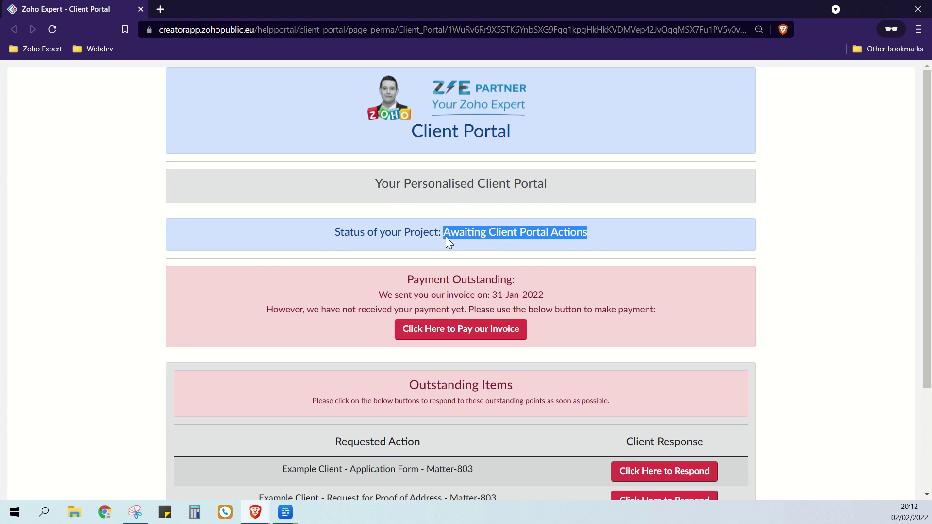
pyautogui.click(446, 237)
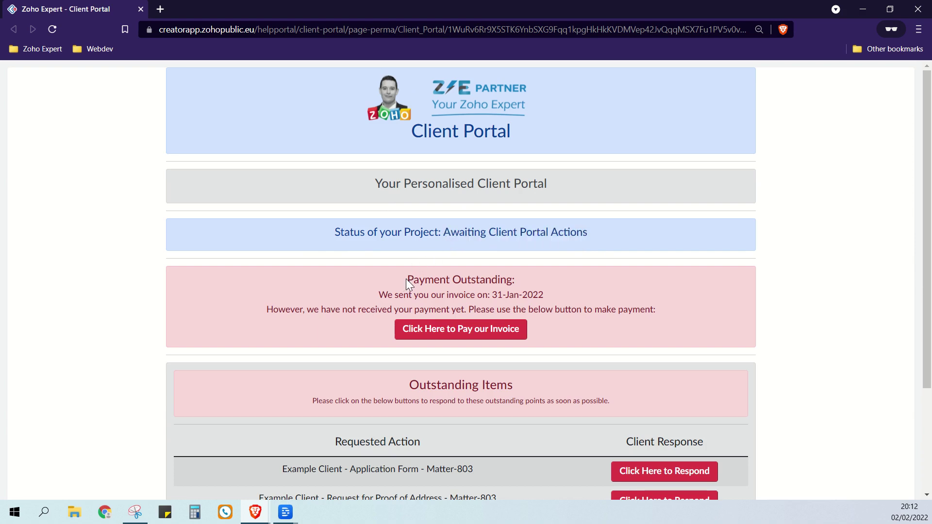
pyautogui.click(517, 287)
pyautogui.moveTo(380, 297); pyautogui.dragTo(498, 294)
pyautogui.click(544, 297)
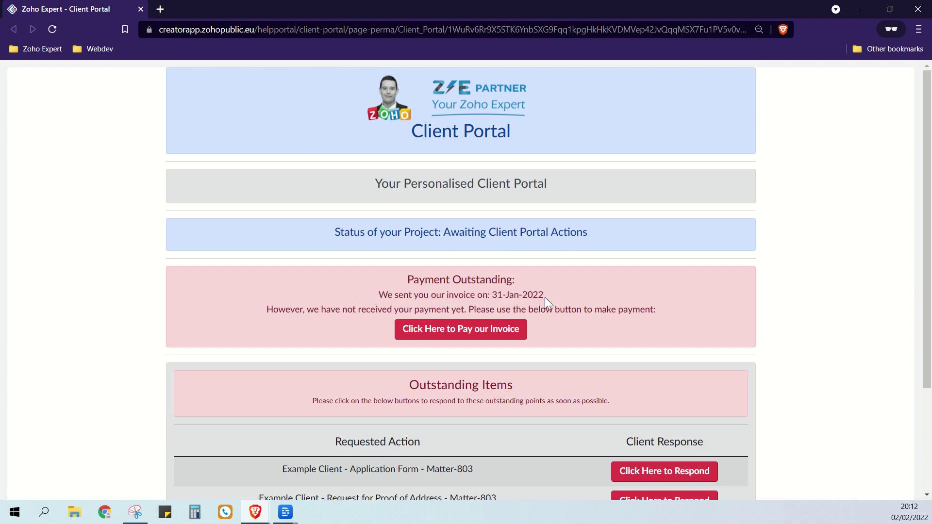
# Step: View the outstanding invoice through the portal's payment link and close it to return to the portal
pyautogui.click(475, 335)
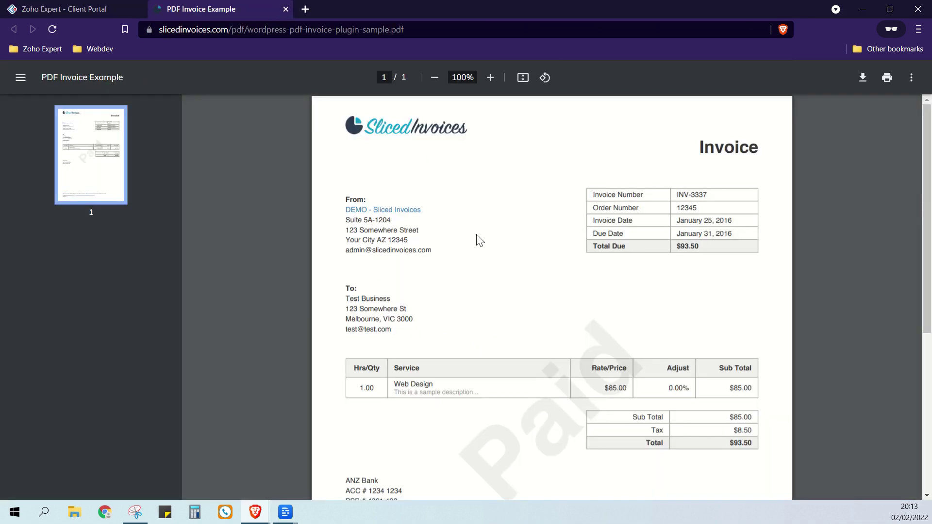
pyautogui.click(286, 9)
pyautogui.click(456, 298)
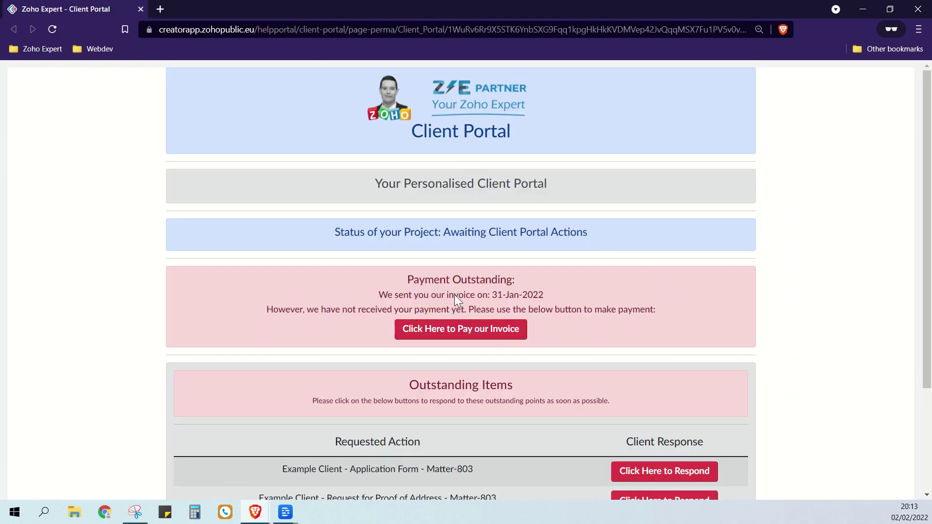
# Step: Switch to the CRM deal and set Retainer Invoice Paid at to 01/02/2022 20:00
pyautogui.hotkey('alt', 'Tab')
pyautogui.click(240, 191)
pyautogui.click(254, 236)
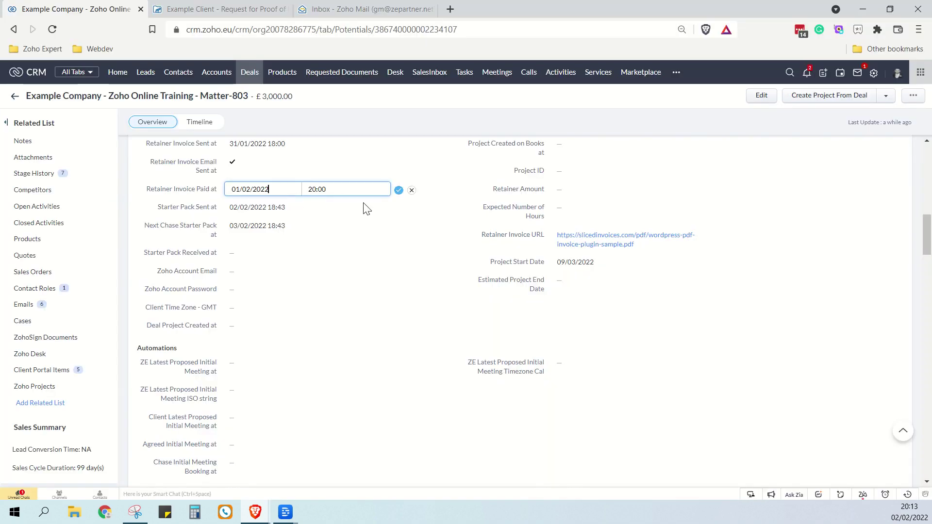
pyautogui.click(399, 191)
# Step: Return to the client portal, reload it, and examine the project start date and the list of outstanding items
pyautogui.hotkey('alt', 'Tab')
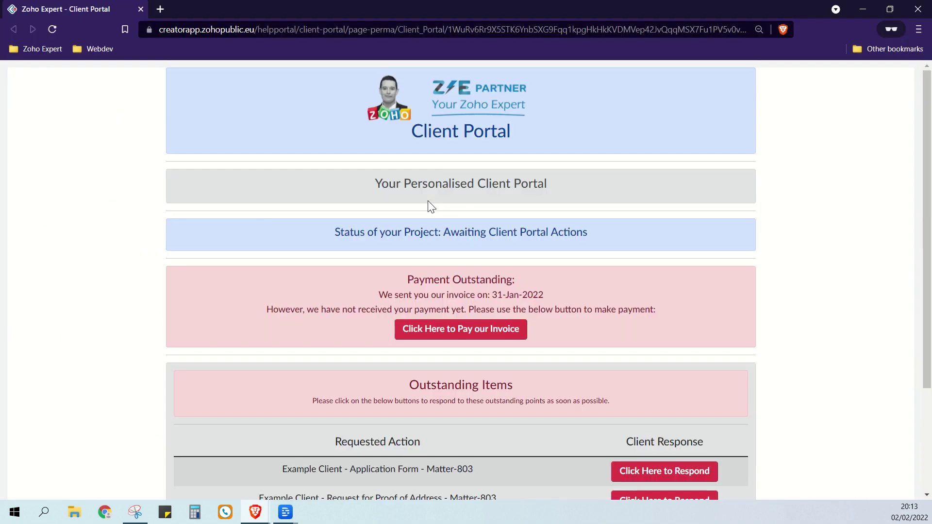
pyautogui.press('F5')
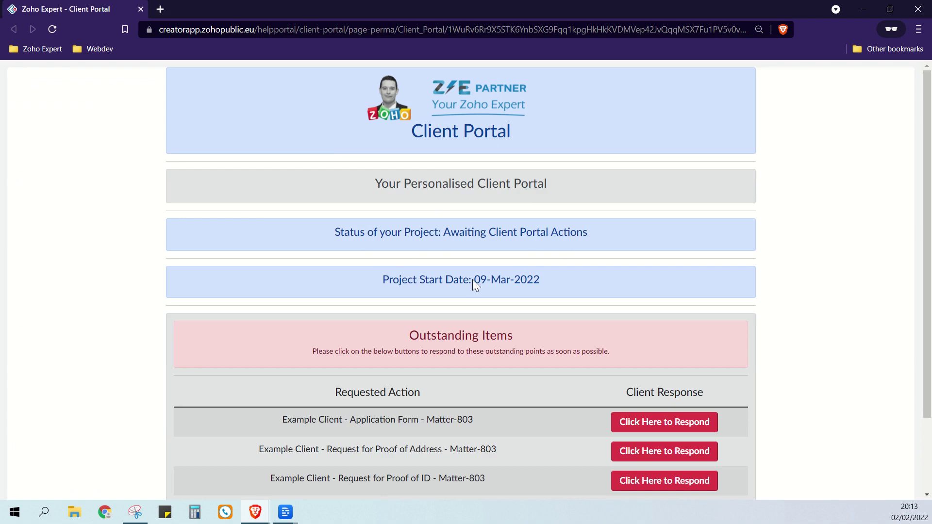
pyautogui.click(543, 279)
pyautogui.scroll(-1, 555, 278)
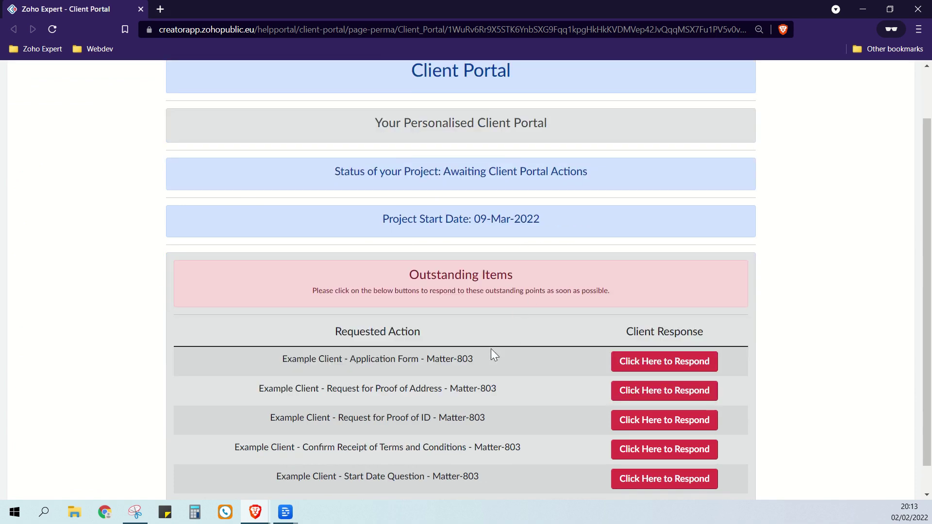
pyautogui.moveTo(284, 360); pyautogui.dragTo(489, 478)
pyautogui.click(275, 323)
pyautogui.scroll(-1, 275, 323)
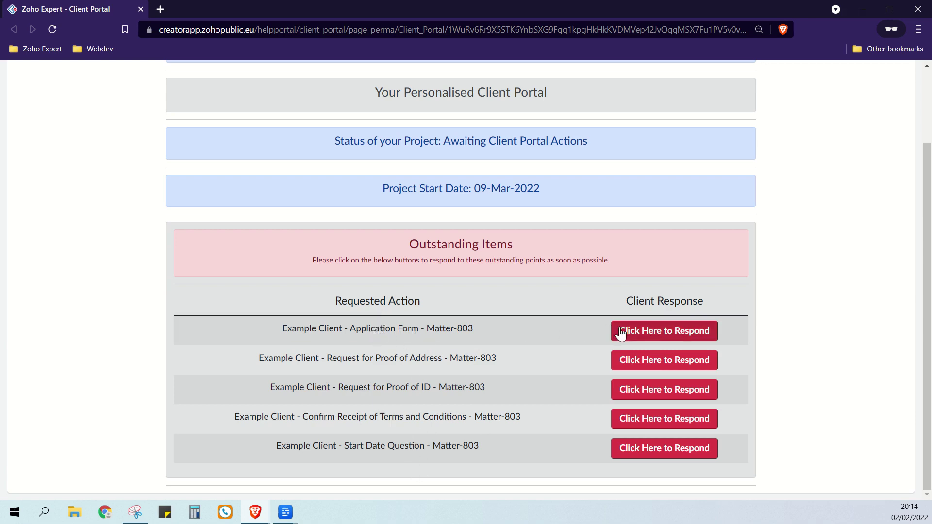
# Step: Respond to the Application Form item with the answer "Yes" and submit the Client Response Form
pyautogui.click(635, 337)
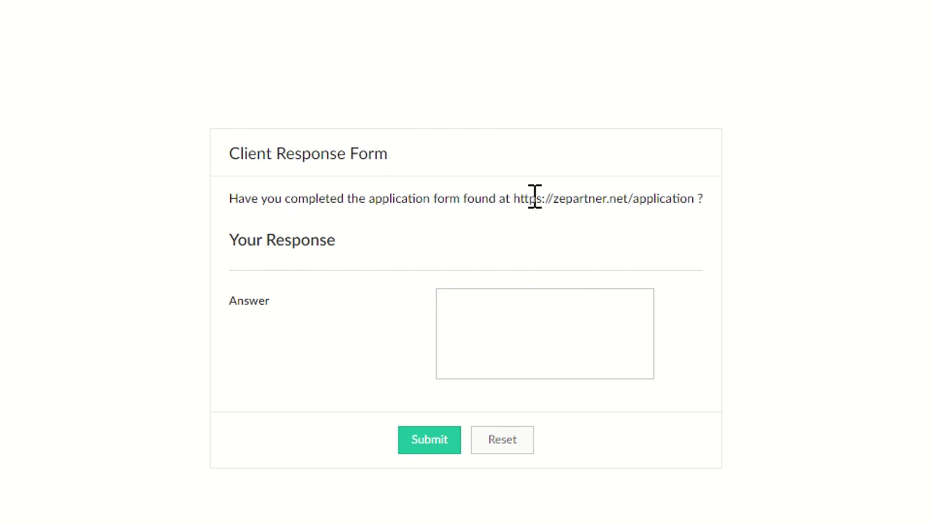
pyautogui.moveTo(515, 200); pyautogui.dragTo(695, 202)
pyautogui.click(644, 253)
pyautogui.click(545, 337)
pyautogui.write('Yes')
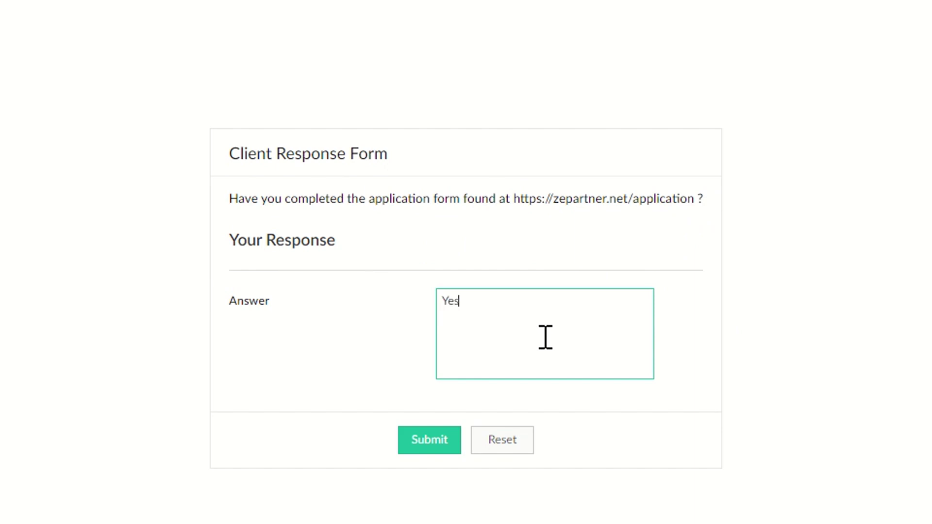
pyautogui.click(434, 446)
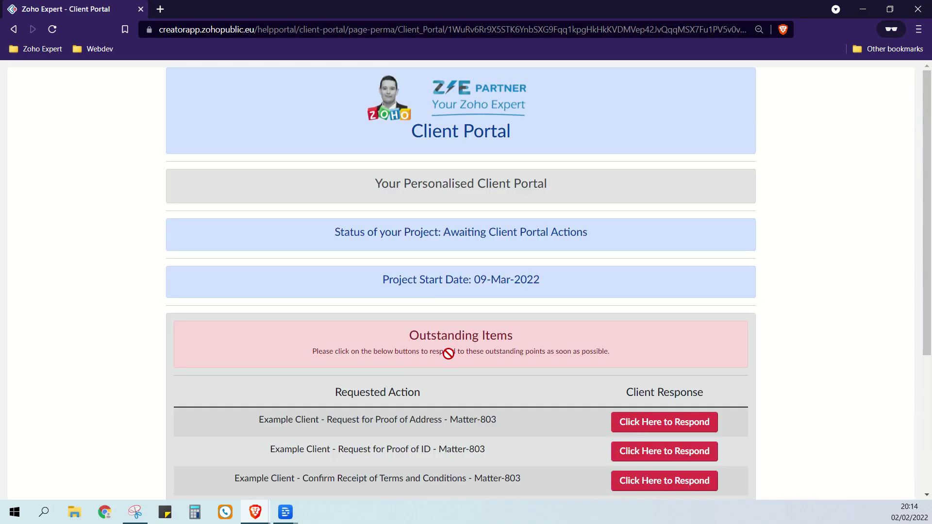
# Step: Respond to the Request for Proof of Address item by uploading Proof of Address.png and submitting the document form
pyautogui.scroll(-5, 484, 335)
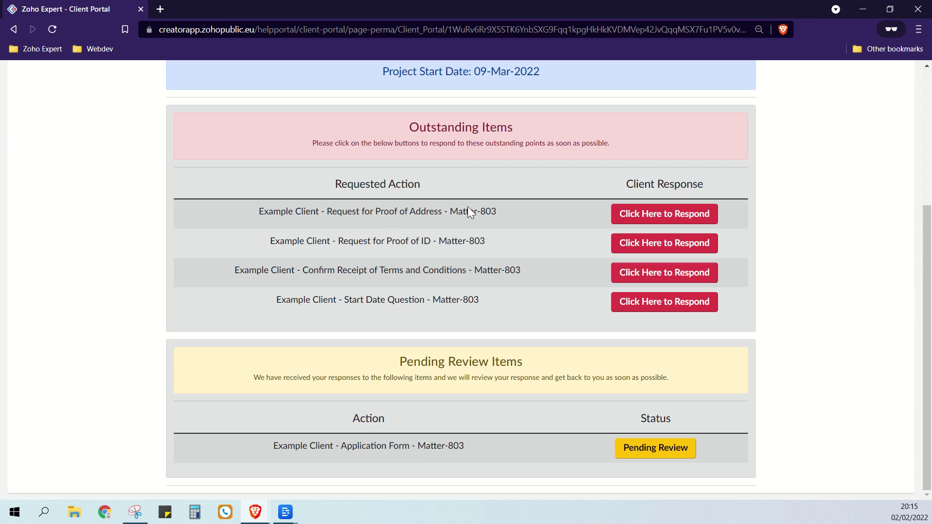
pyautogui.click(631, 219)
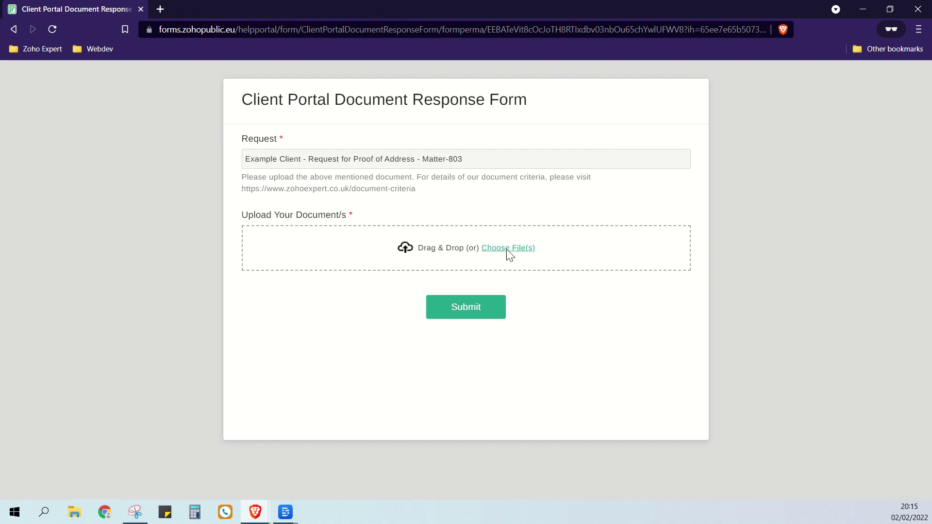
pyautogui.click(504, 249)
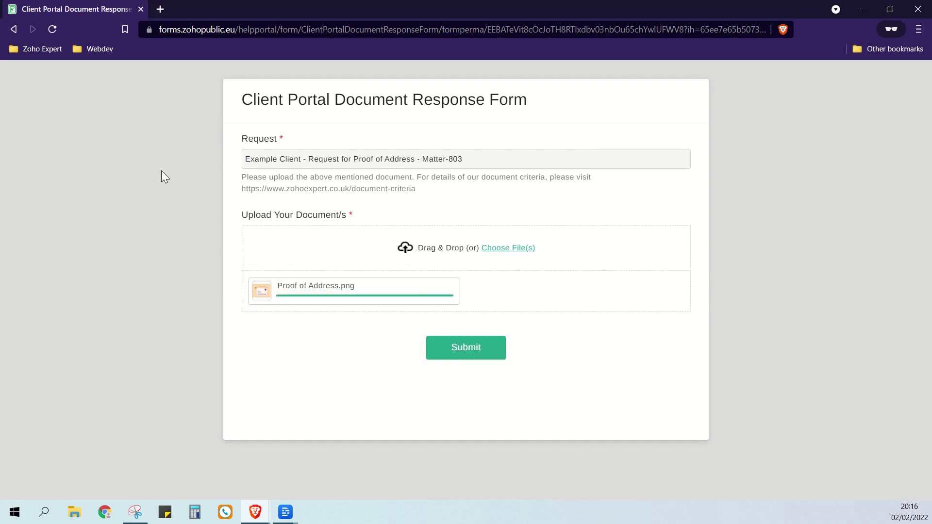
pyautogui.click(474, 349)
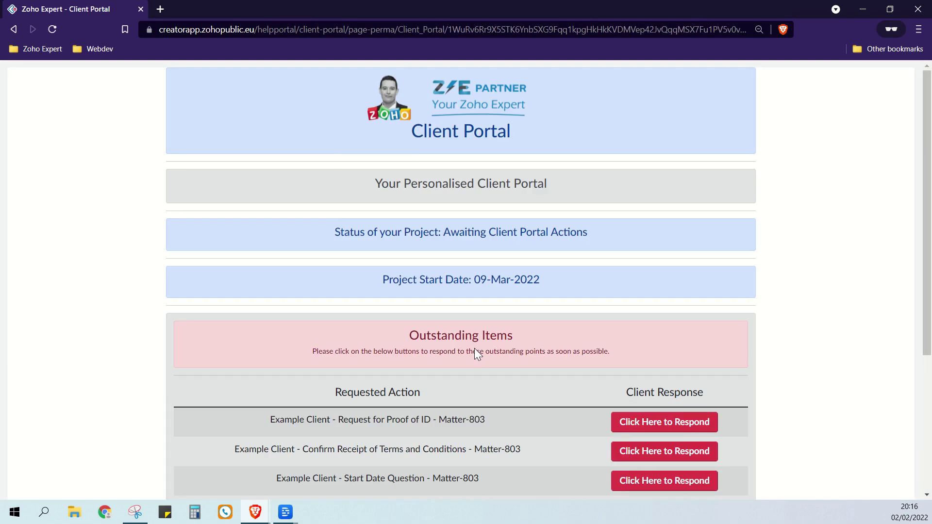
# Step: Respond to the Request for Proof of ID item by uploading Proof of ID.png and submitting the document form
pyautogui.scroll(-4, 475, 350)
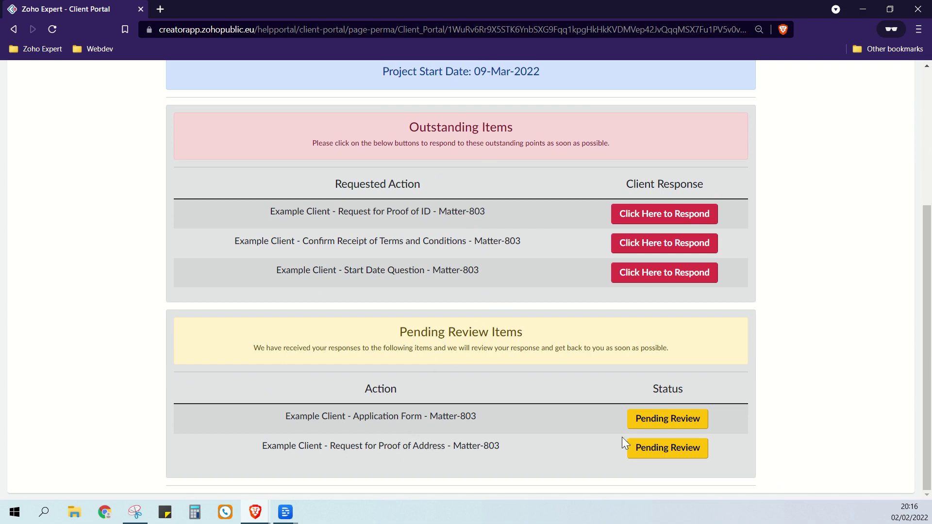
pyautogui.click(636, 219)
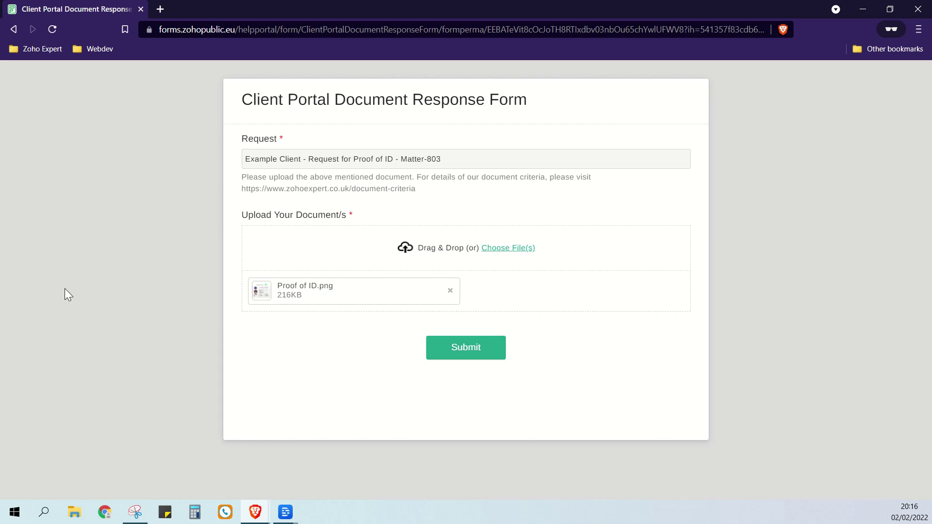
pyautogui.click(448, 347)
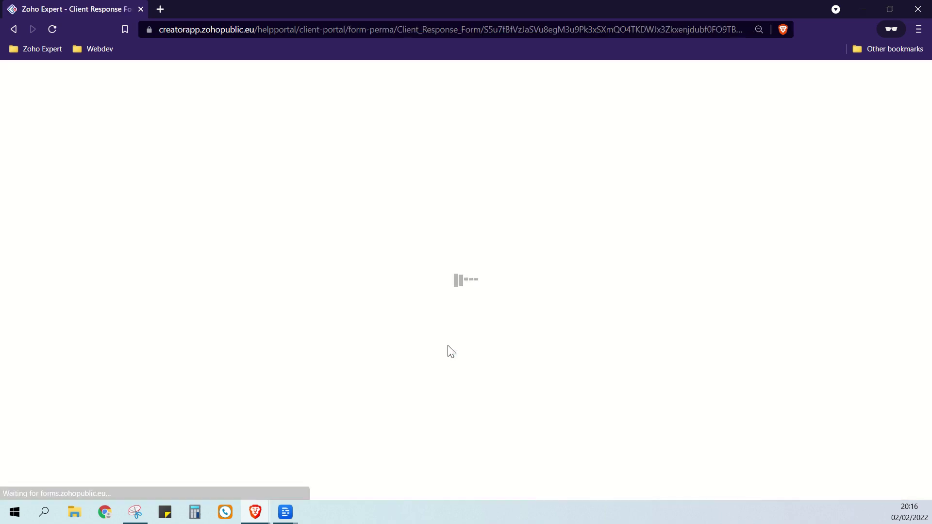
# Step: Respond to the Confirm Receipt of Terms and Conditions item by checking the document link, choosing "I agree" and submitting the form
pyautogui.scroll(-5, 448, 345)
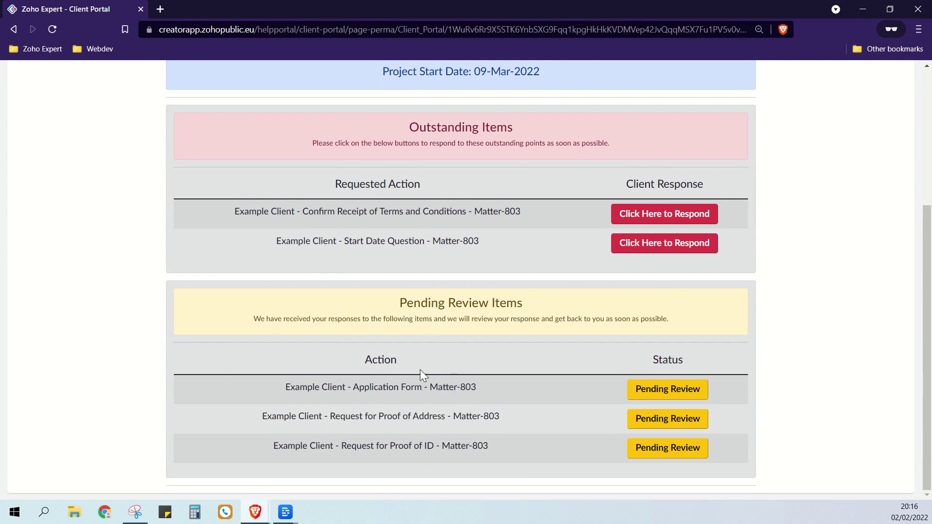
pyautogui.scroll(1, 401, 229)
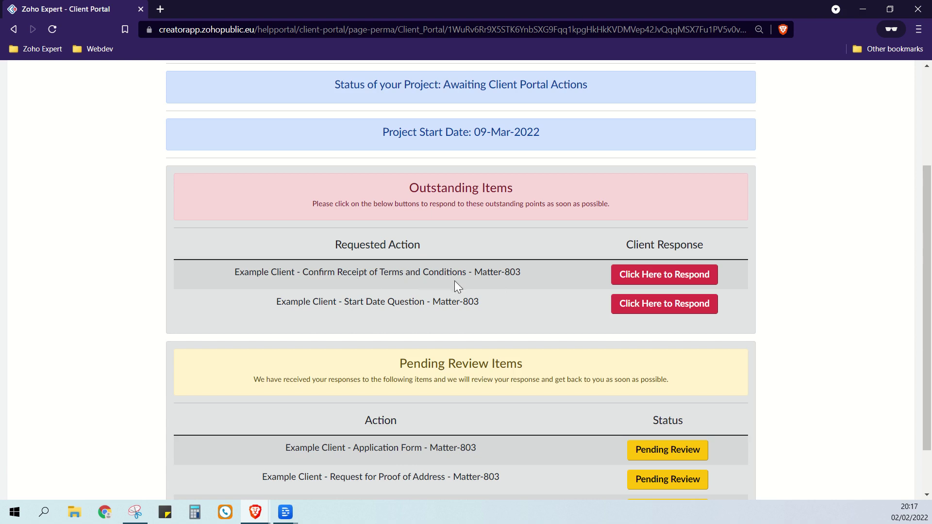
pyautogui.click(661, 278)
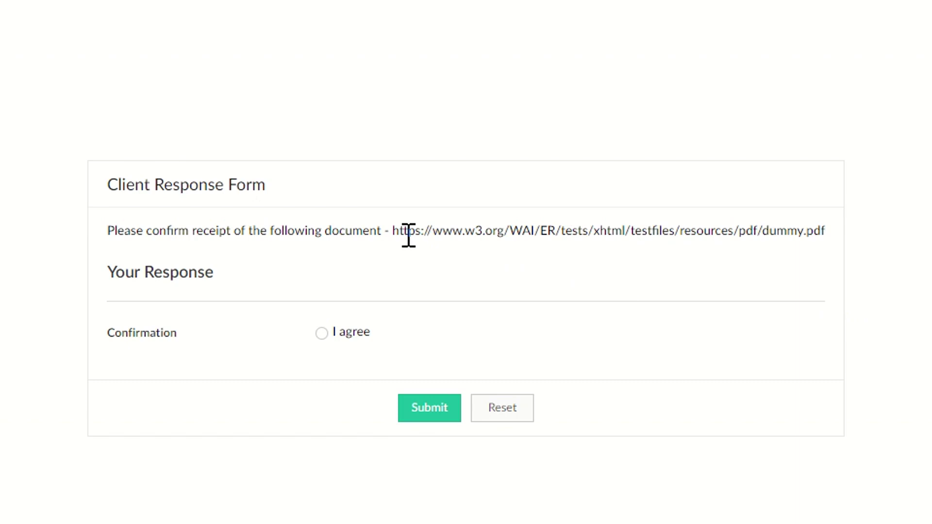
pyautogui.moveTo(393, 231); pyautogui.dragTo(843, 238)
pyautogui.click(108, 235)
pyautogui.click(322, 333)
pyautogui.click(429, 418)
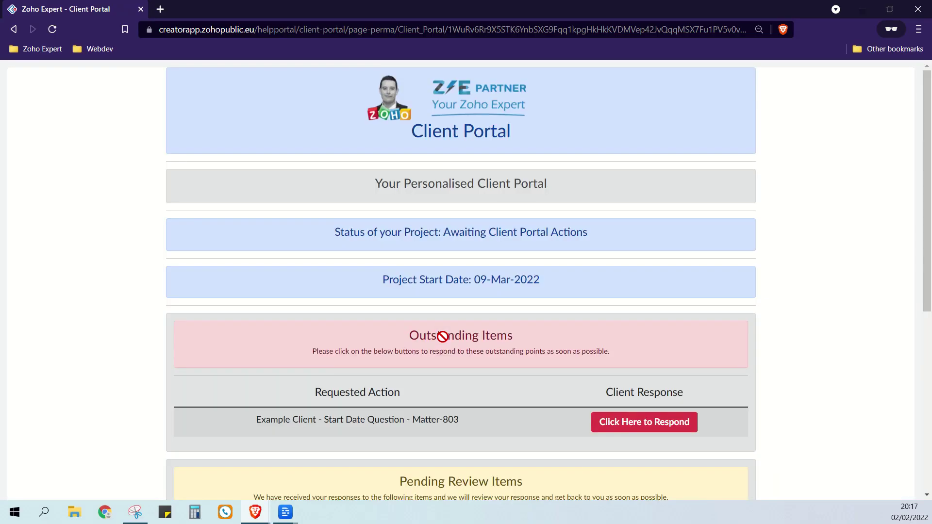
# Step: Examine the Completed Items, Pending Review Items and Outstanding Items sections of the client portal
pyautogui.scroll(-1, 461, 330)
pyautogui.scroll(-5, 459, 326)
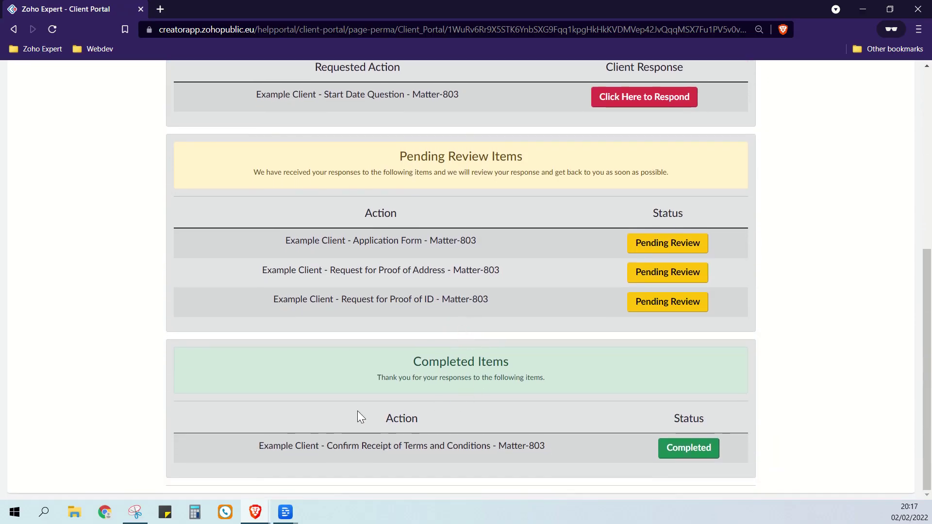
pyautogui.moveTo(312, 414); pyautogui.dragTo(554, 447)
pyautogui.click(555, 447)
pyautogui.scroll(1, 491, 399)
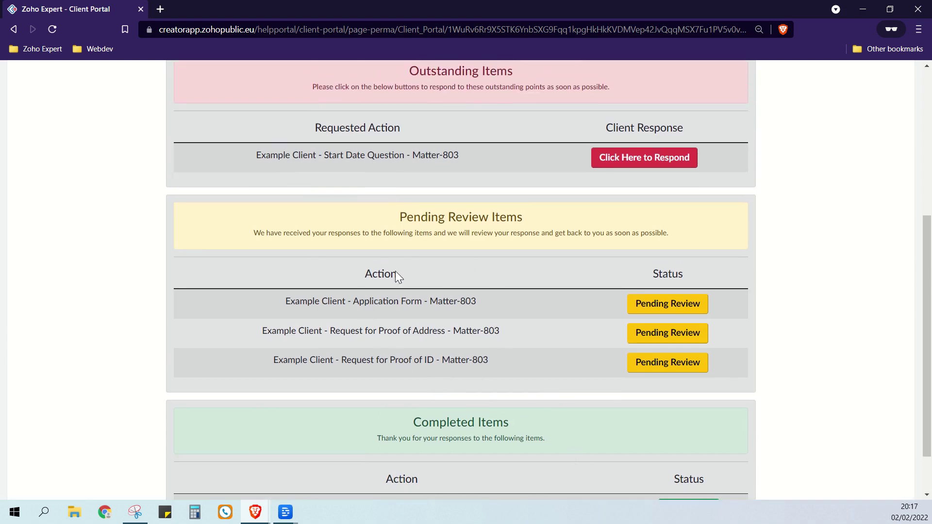
pyautogui.scroll(1, 454, 334)
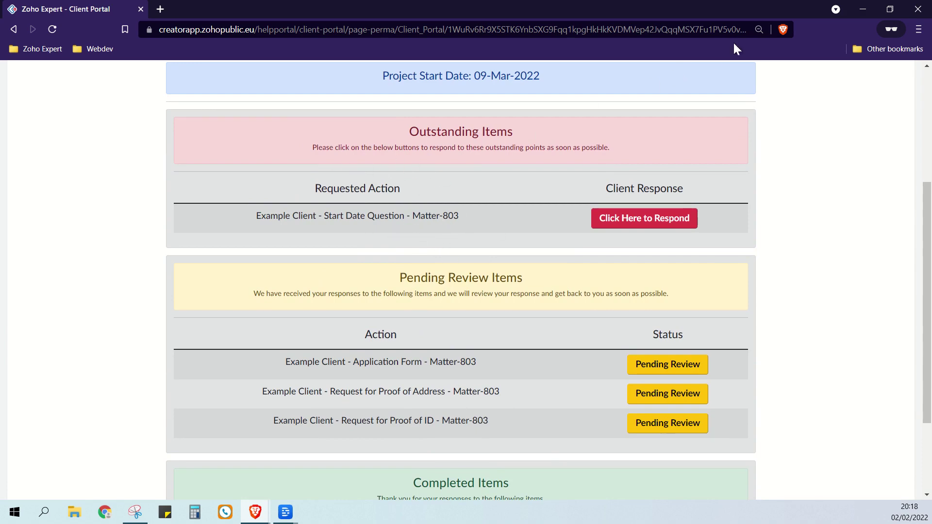
# Step: Close the client portal window and open the CRM's Client Portal Items module in a new tab
pyautogui.click(918, 8)
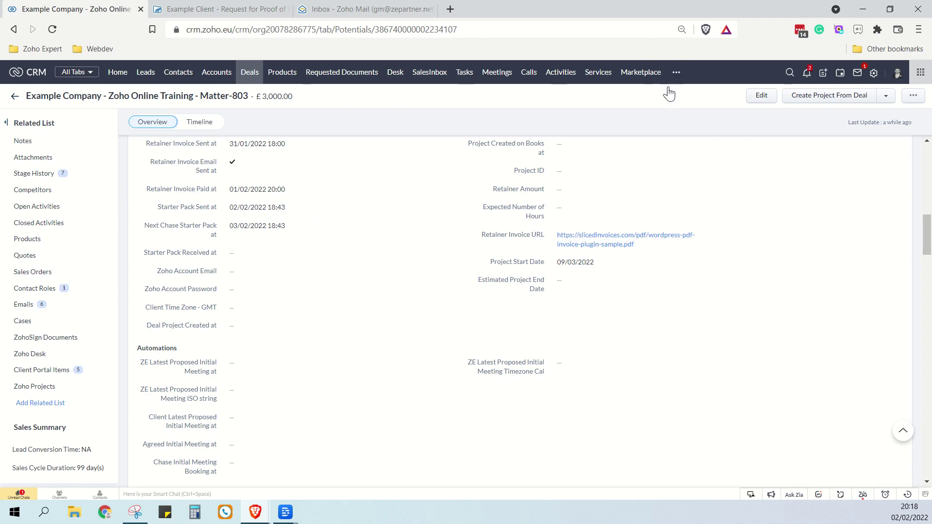
pyautogui.click(676, 73)
pyautogui.middleClick(703, 401)
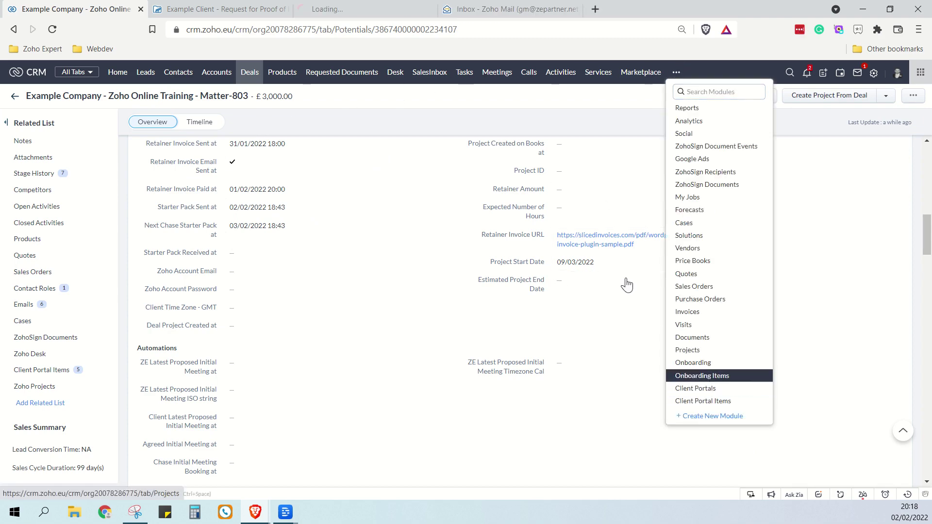
pyautogui.click(344, 10)
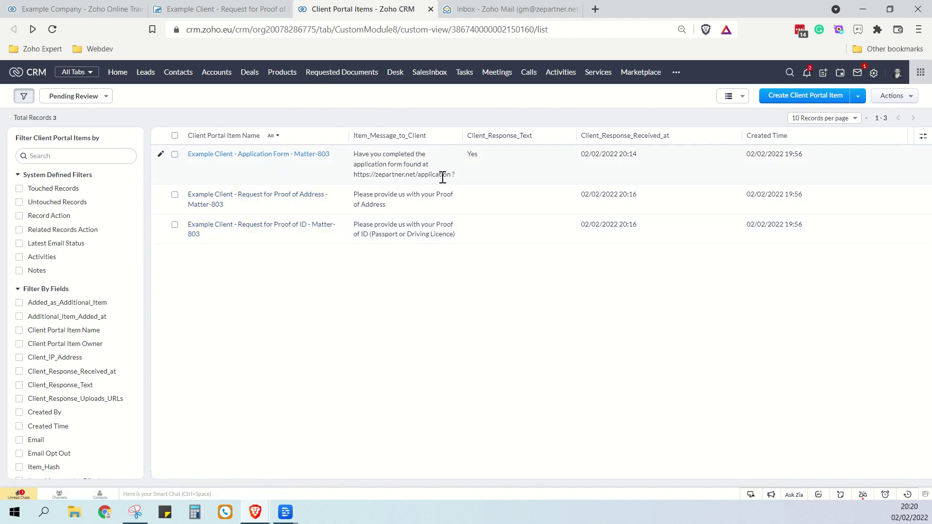
# Step: Review the application link in the Application Form item's message and open that item's record
pyautogui.moveTo(354, 174); pyautogui.dragTo(447, 178)
pyautogui.click(481, 271)
pyautogui.click(304, 156)
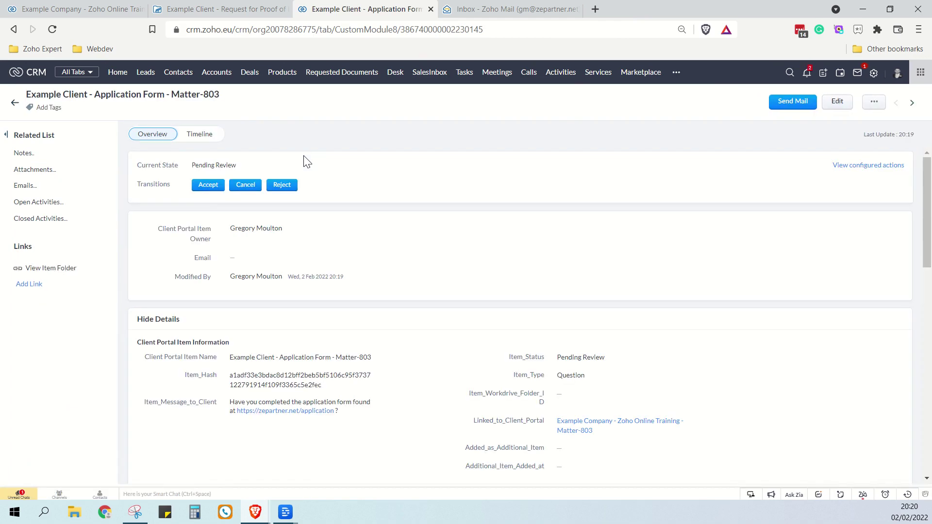
# Step: Accept the Application Form item with the note "Application Form Received" and the portal message "Static message to Client at the top of the Client Portal"
pyautogui.click(209, 185)
pyautogui.write('Application Form Receivede')
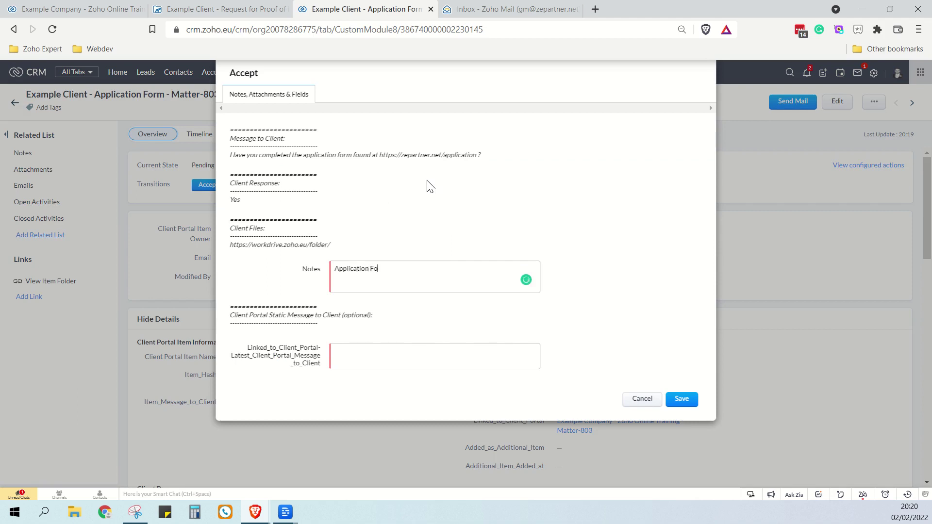
pyautogui.press('BackSpace')
pyautogui.click(416, 271)
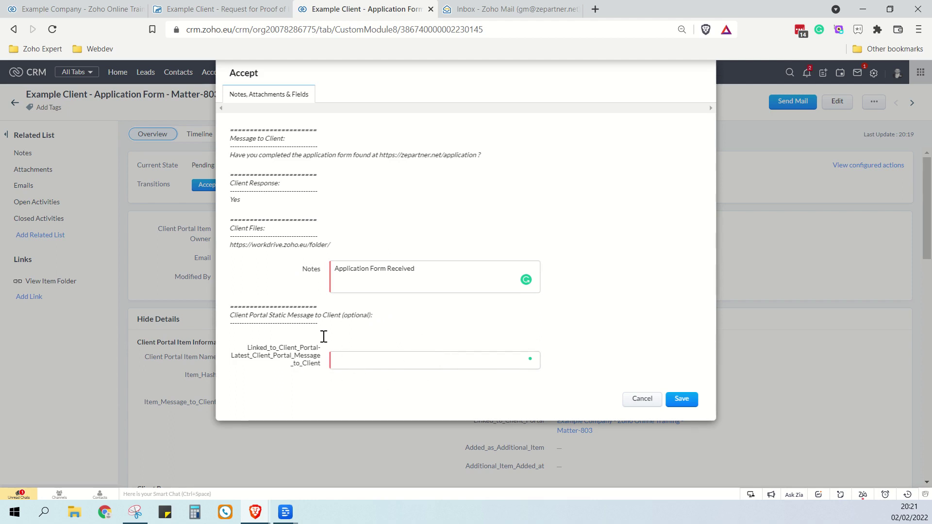
pyautogui.click(373, 359)
pyautogui.write('Static mess')
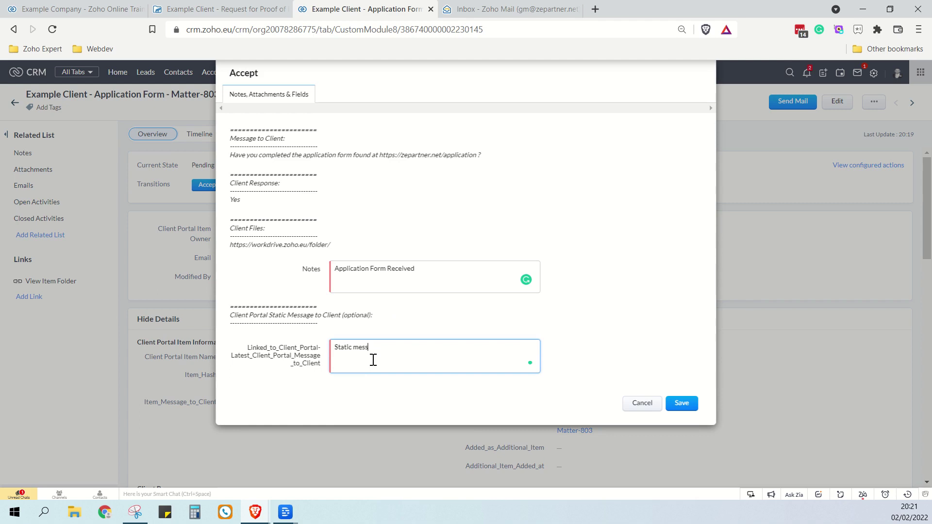
pyautogui.write('Client at the top of the Client Portal')
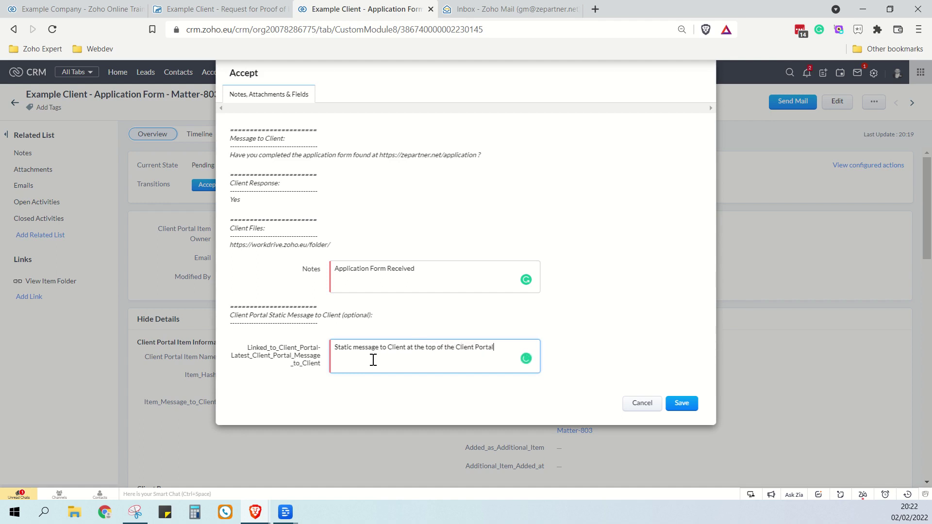
pyautogui.click(695, 409)
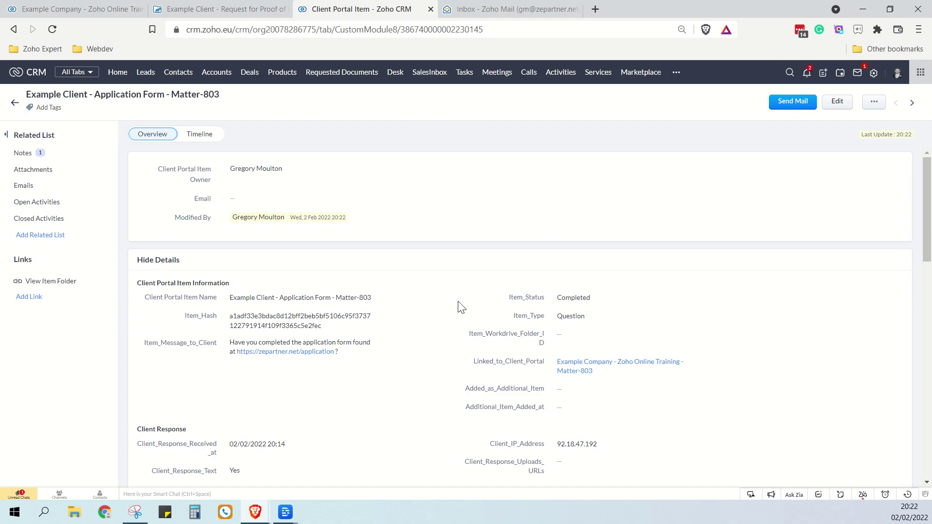
# Step: Check the note recorded on the Application Form item and return to its overview
pyautogui.click(23, 153)
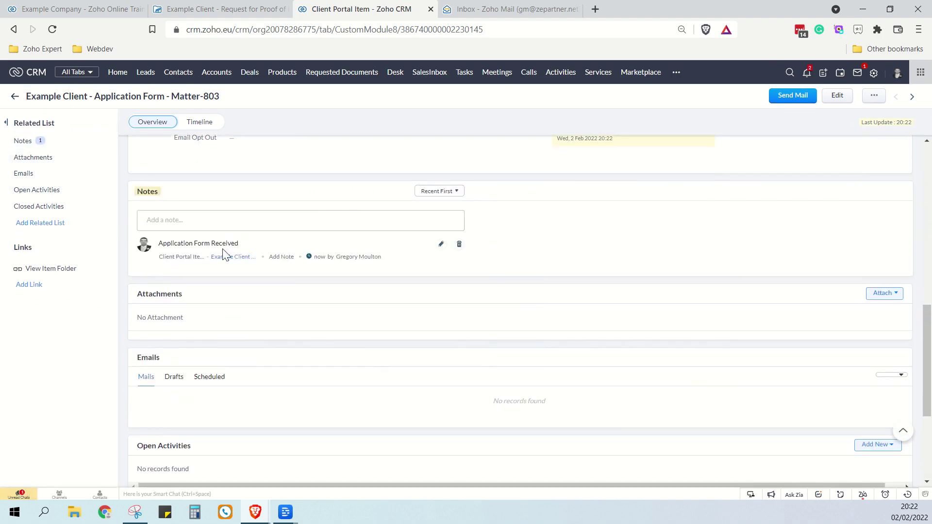
pyautogui.click(152, 124)
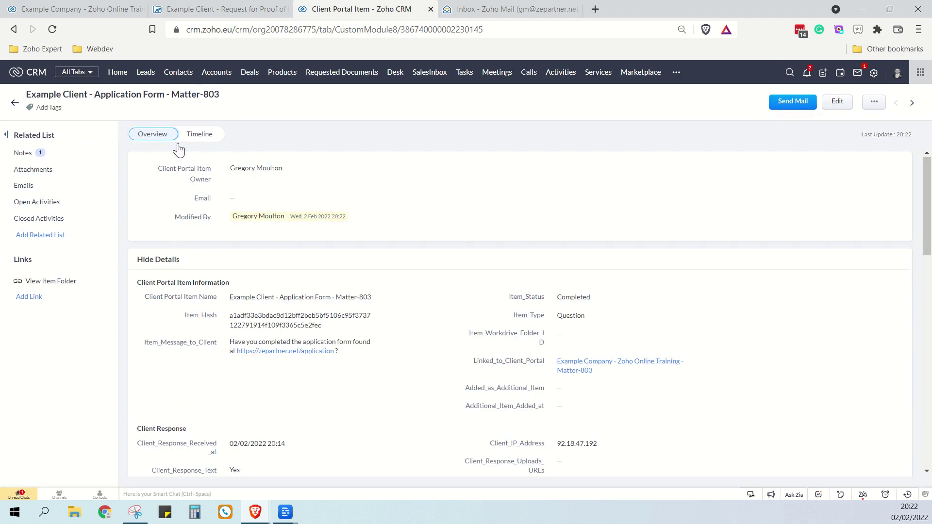
# Step: Switch to Zoho Mail, open the welcome email's client portal link in a private window, and examine the items' statuses
pyautogui.click(503, 12)
pyautogui.rightClick(536, 409)
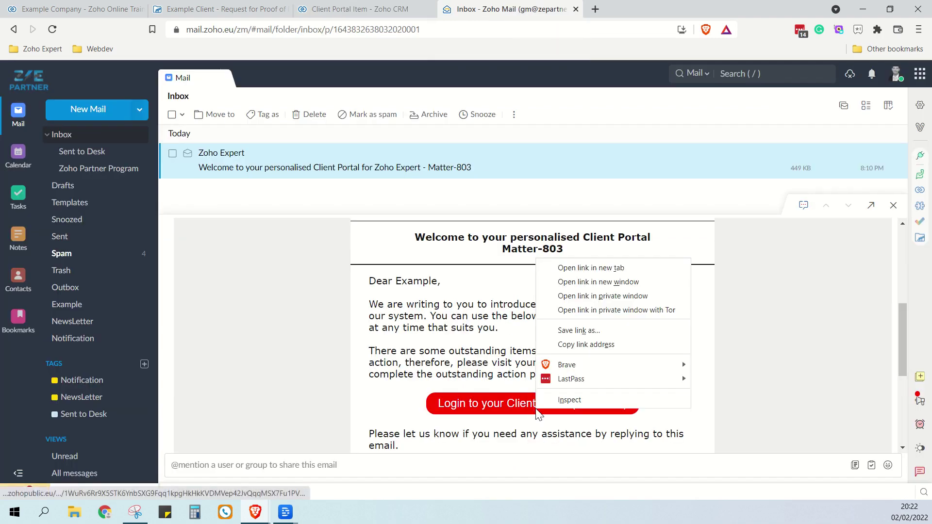
pyautogui.click(593, 297)
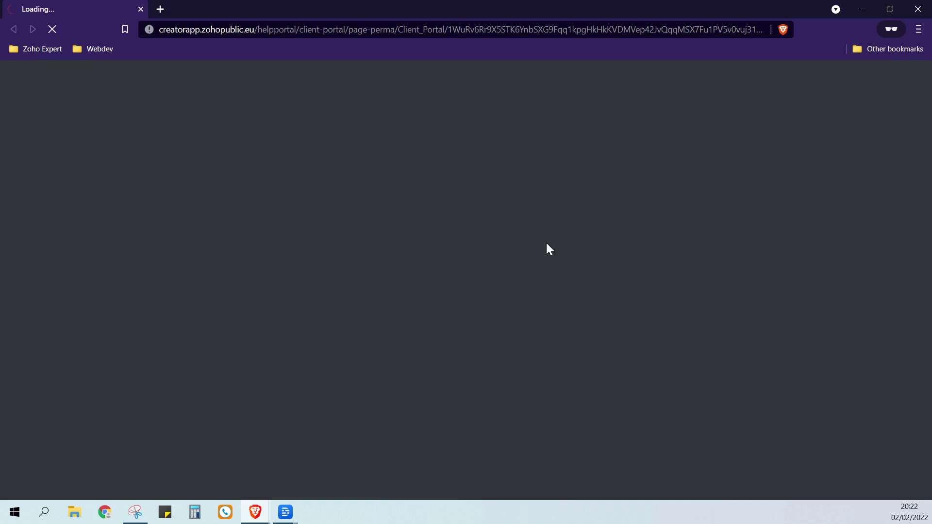
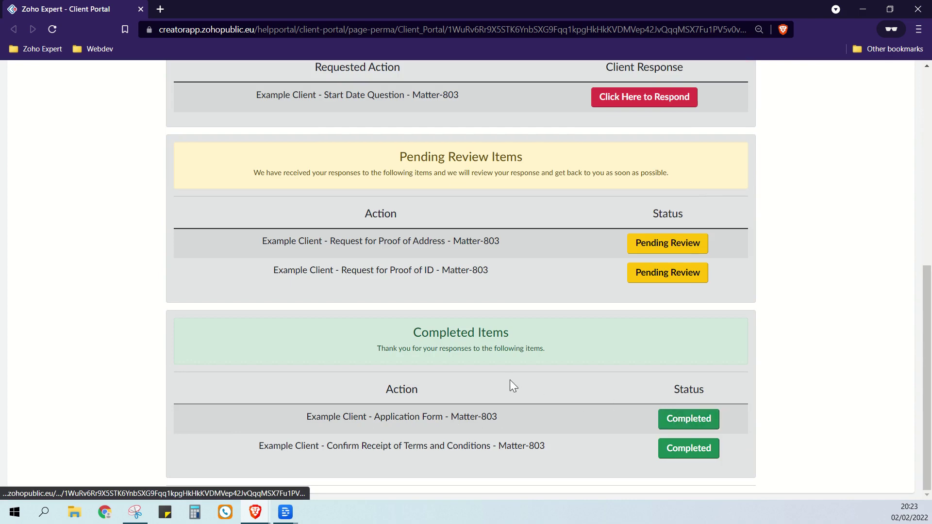
pyautogui.scroll(2, 419, 339)
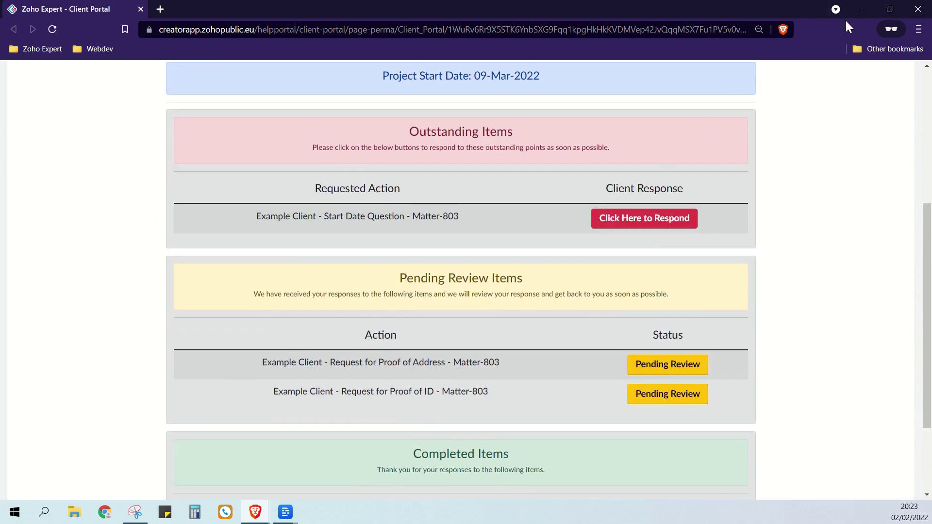
# Step: Return to the CRM's pending Client Portal Items list and open the Request for Proof of Address item
pyautogui.click(860, 11)
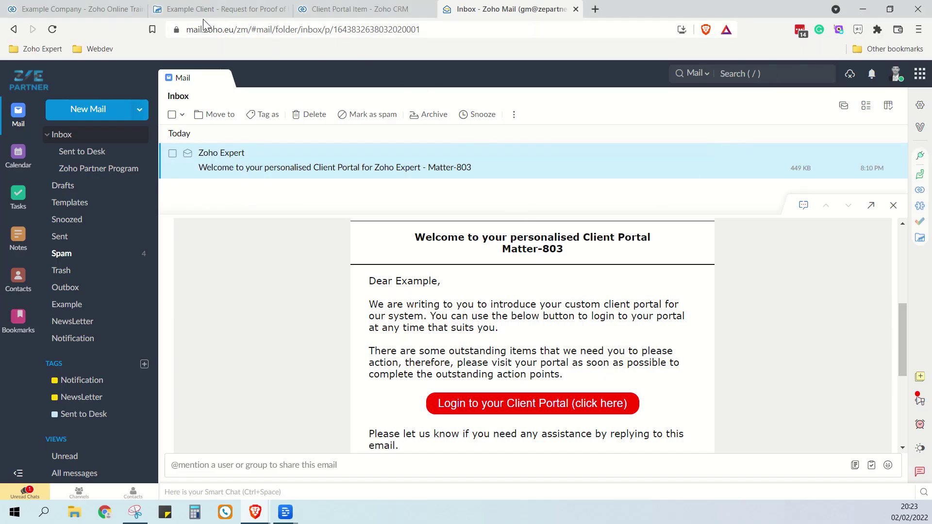
pyautogui.click(340, 9)
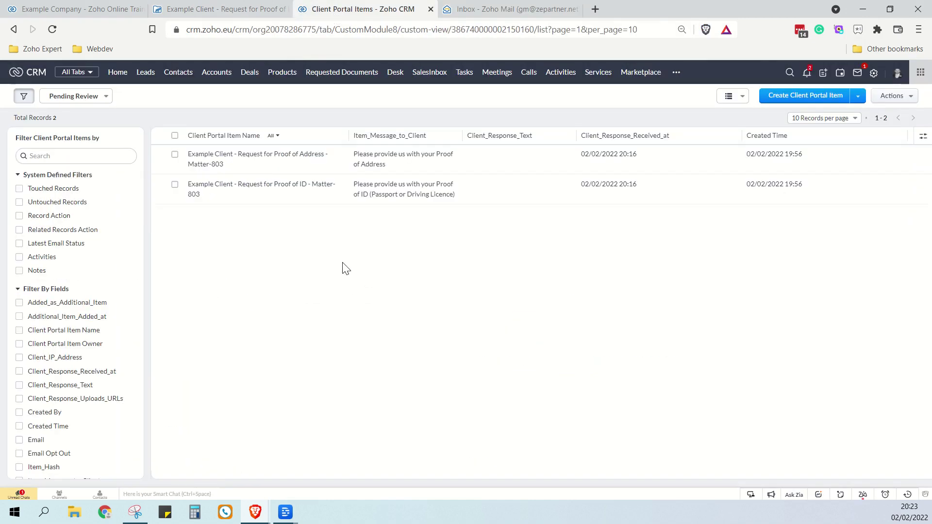
pyautogui.click(275, 154)
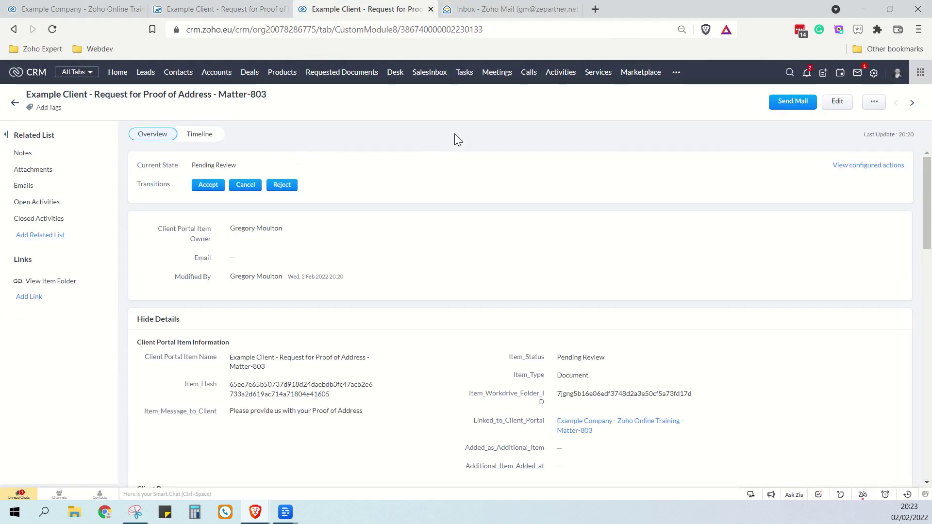
# Step: View the client's uploaded proof of address image in the item's WorkDrive folder and close that tab
pyautogui.click(51, 282)
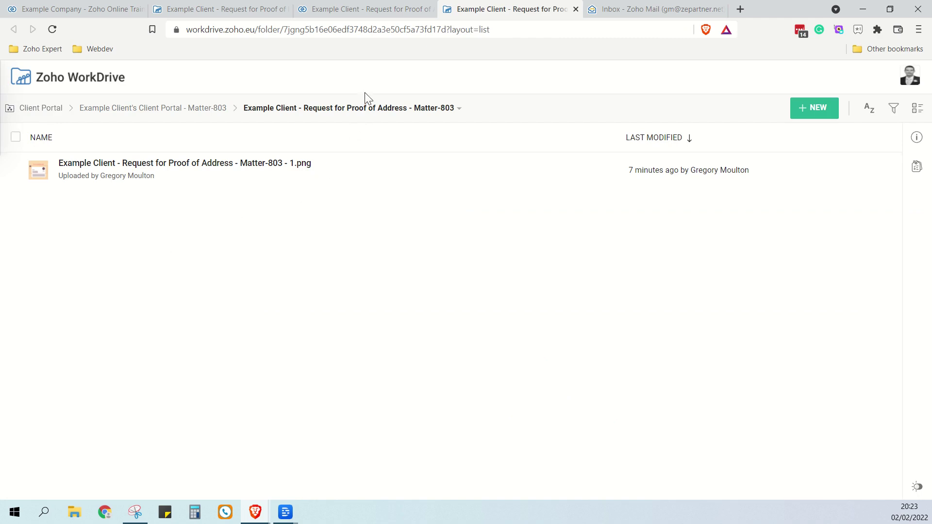
pyautogui.click(196, 165)
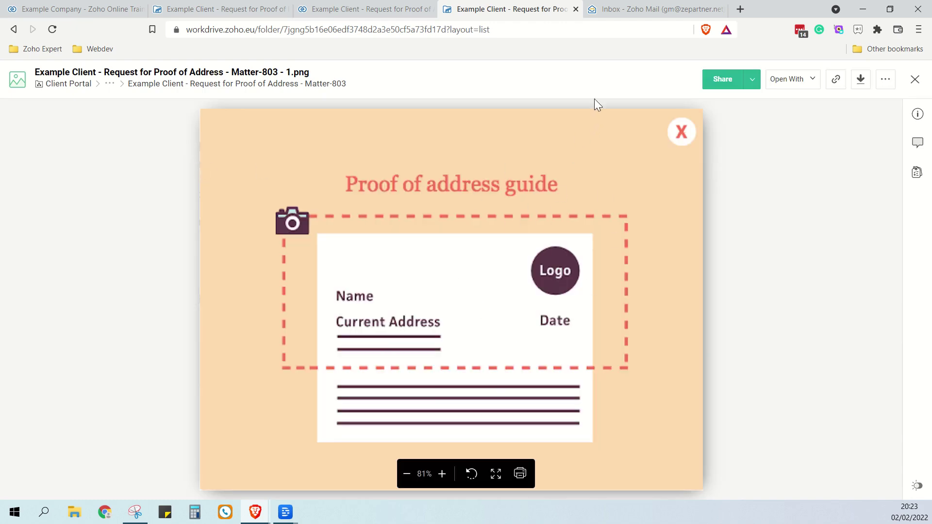
pyautogui.click(576, 9)
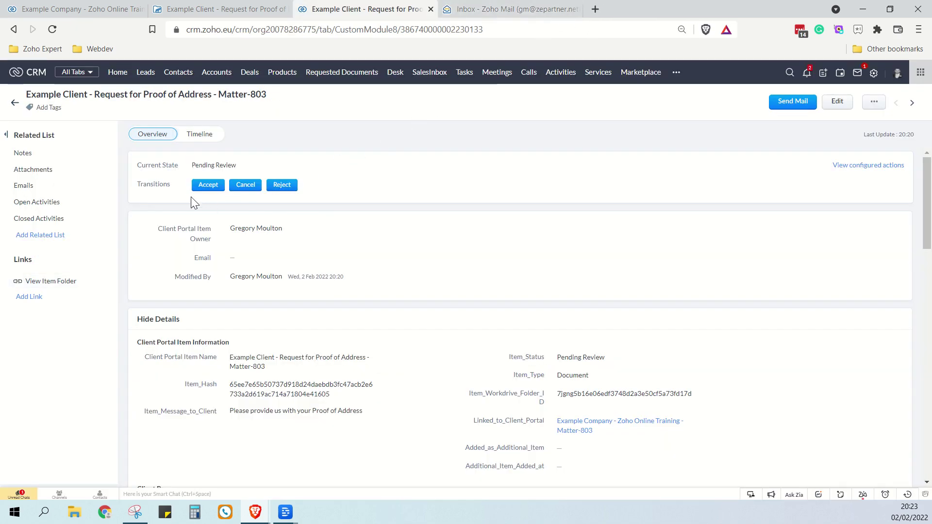
# Step: Accept the Request for Proof of Address item with the note "Fine", keeping the existing client portal message
pyautogui.click(204, 184)
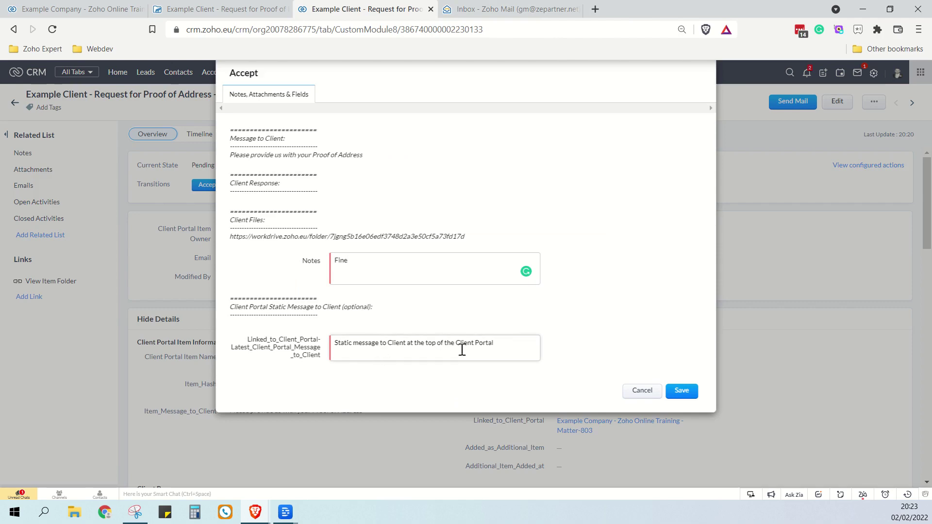
pyautogui.click(688, 388)
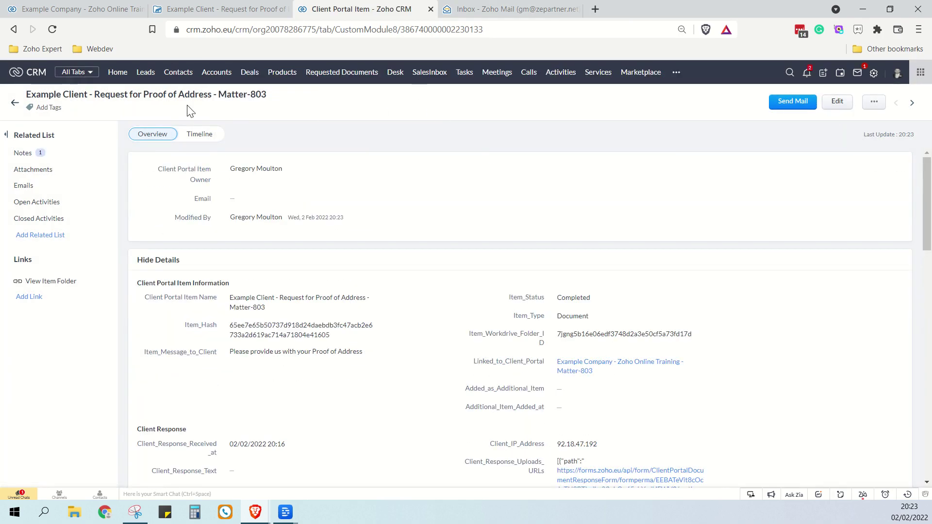
# Step: Open the pending Request for Proof of ID item, view the client's uploaded image in its WorkDrive folder, and close that tab
pyautogui.click(15, 102)
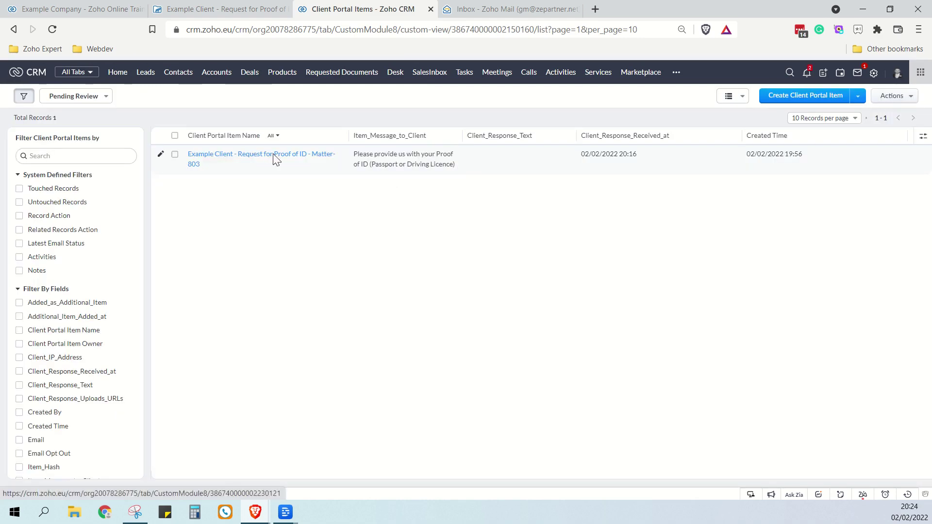
pyautogui.click(275, 159)
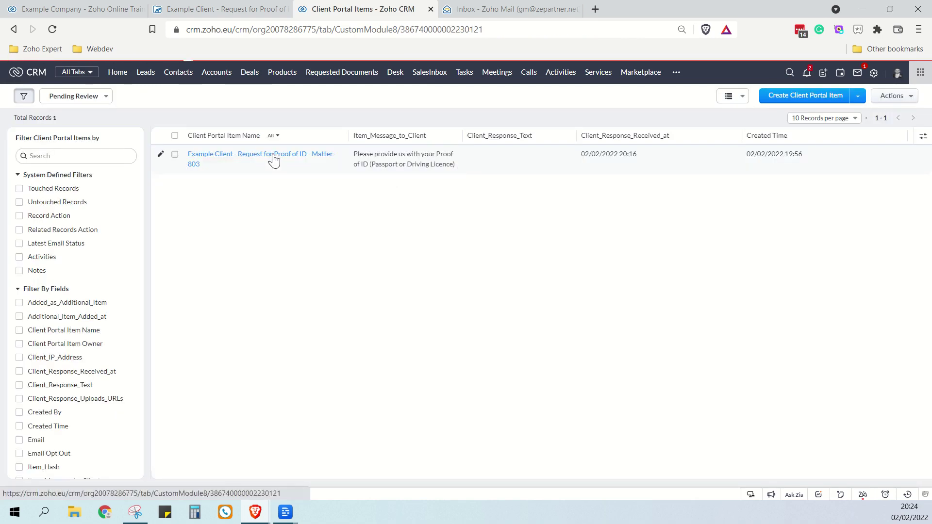
pyautogui.click(32, 283)
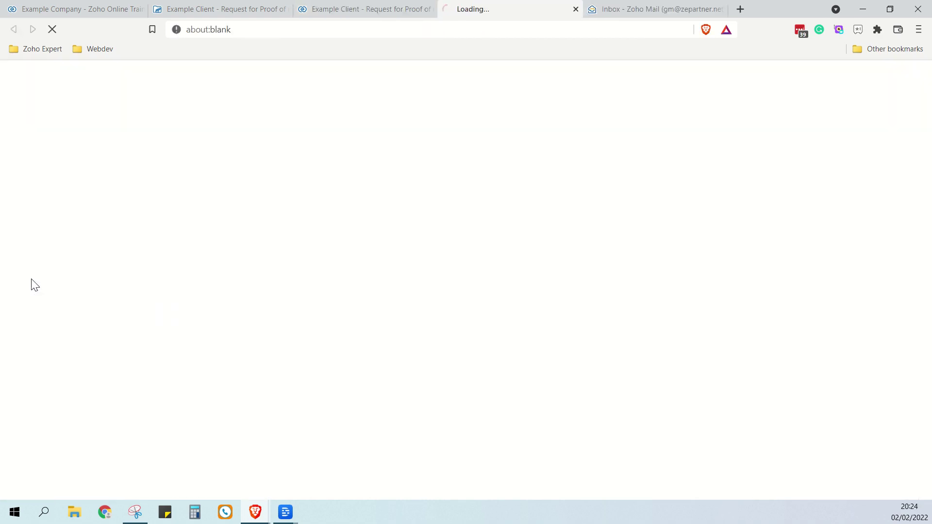
pyautogui.click(220, 168)
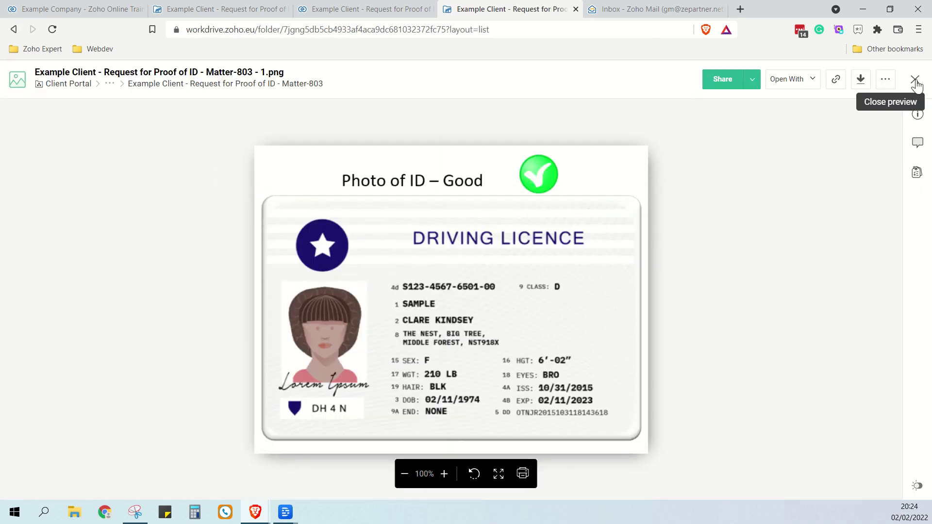
pyautogui.click(576, 9)
# Step: Begin rejecting the item with the reason "Unfortunately, the document you have provided is unsuitable. Please upload the photo page of your passport, or your driving licence."
pyautogui.click(286, 186)
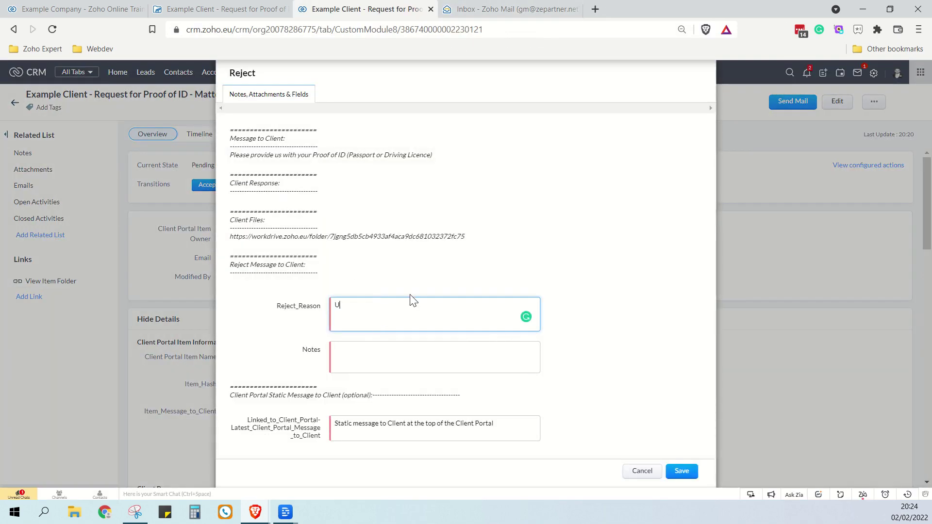
pyautogui.write('Unfortunately, the document you ha')
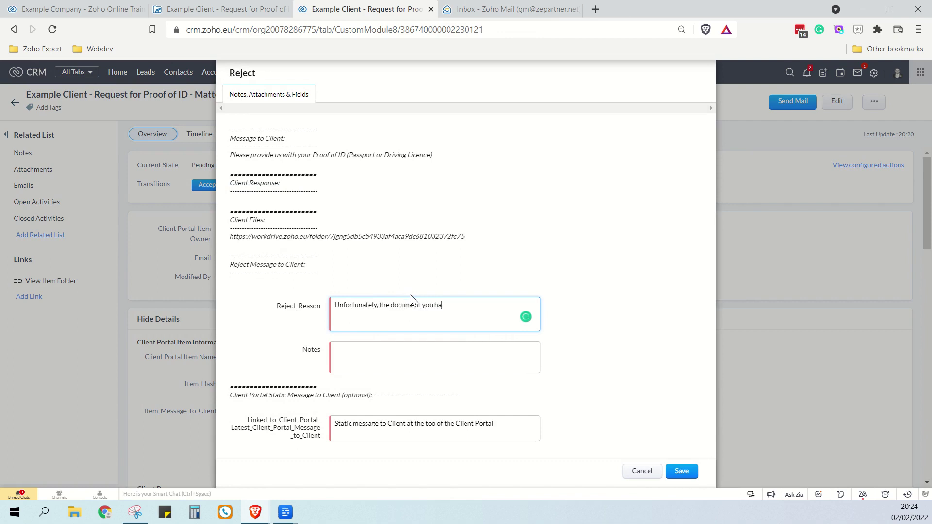
pyautogui.write('ve provided is unsuitable. Please')
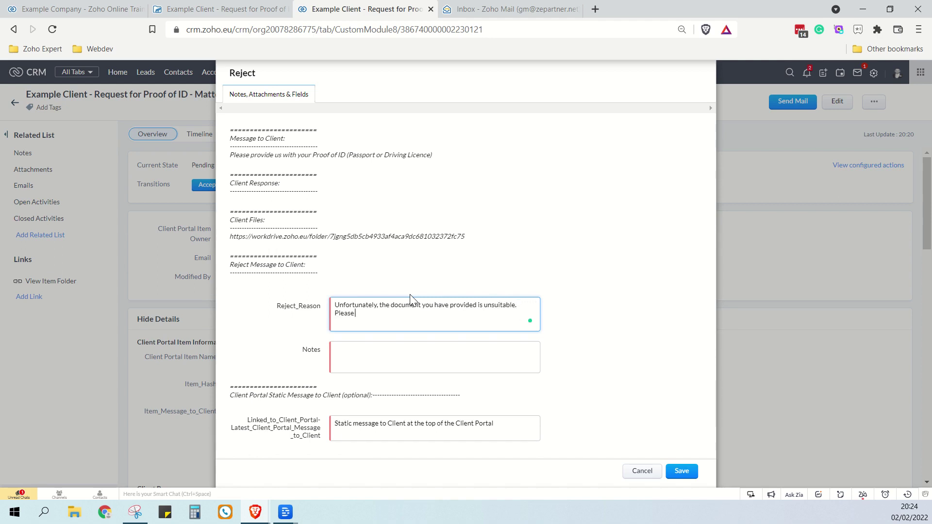
pyautogui.write(' upload the photo page of your')
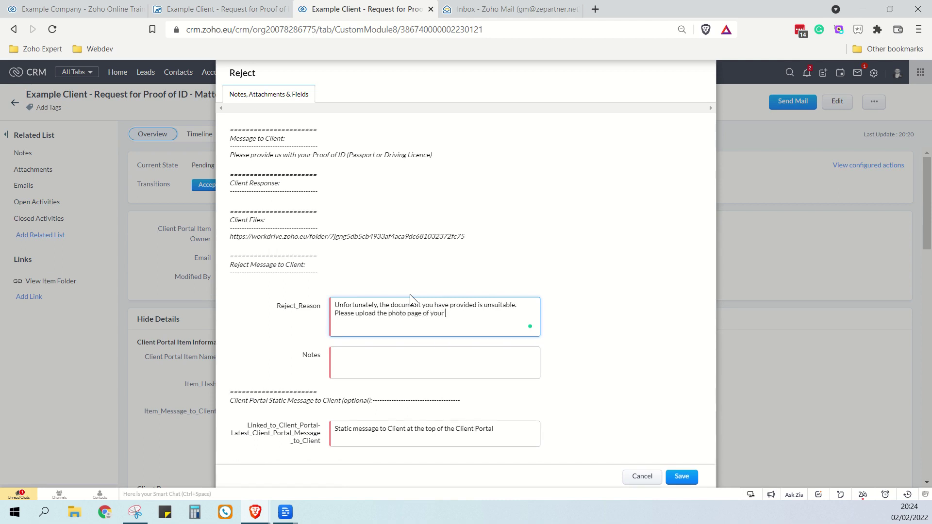
pyautogui.write(' passport, or your driving licence.')
# Step: Add the note "incorrect document" to the rejection and save it, keeping the existing client portal message
pyautogui.click(352, 368)
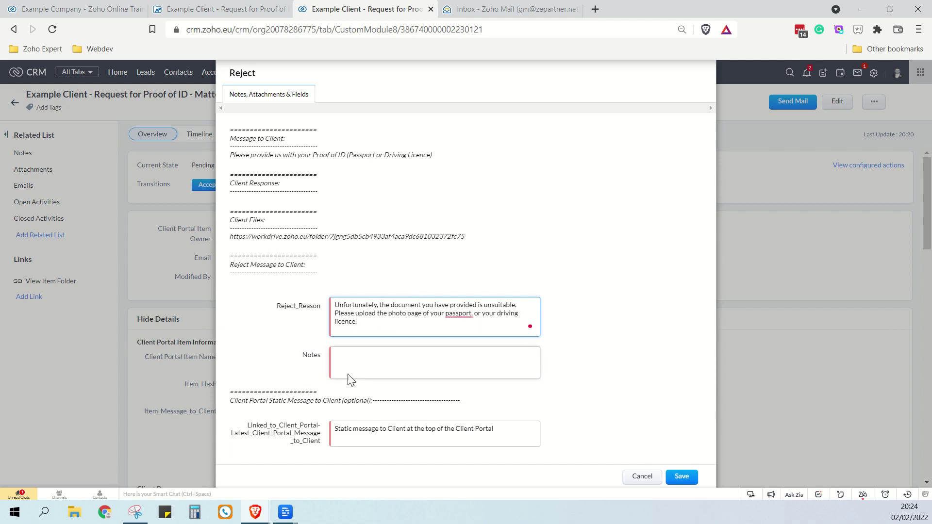
pyautogui.write('inc')
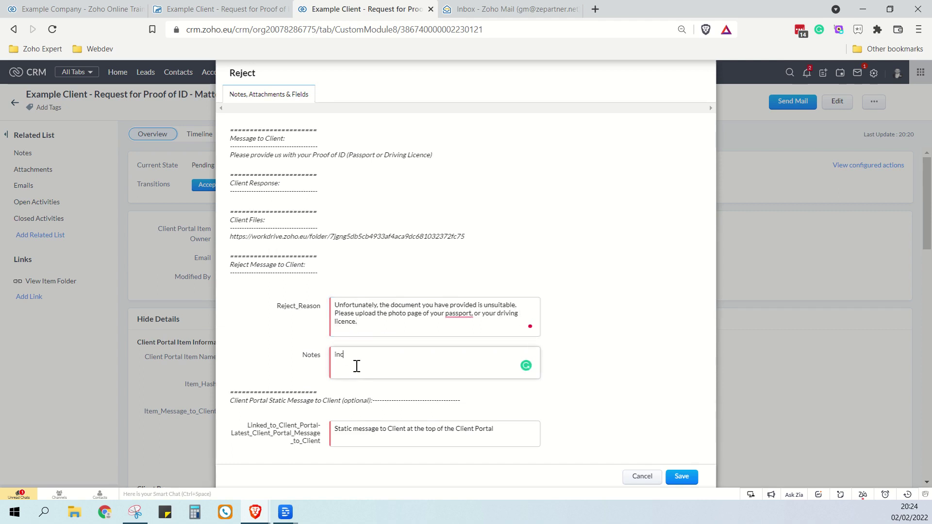
pyautogui.write('orrect document')
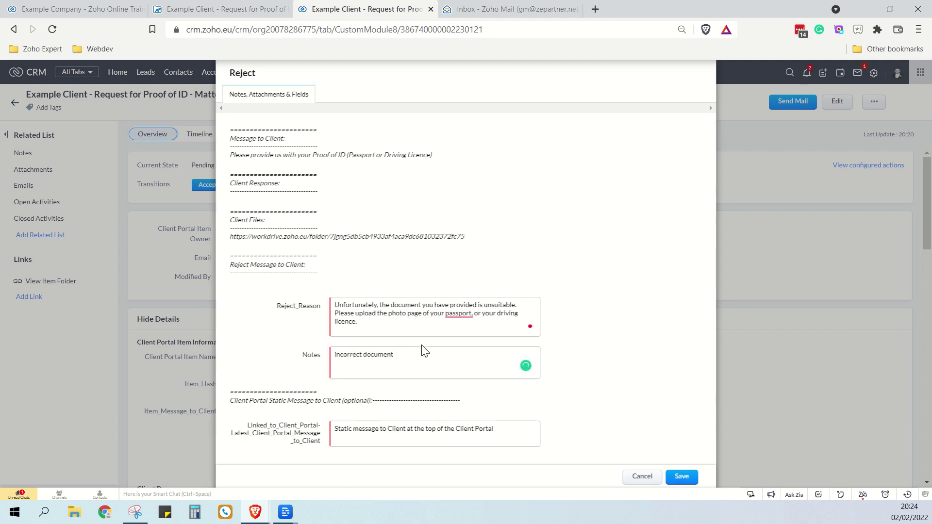
pyautogui.click(694, 477)
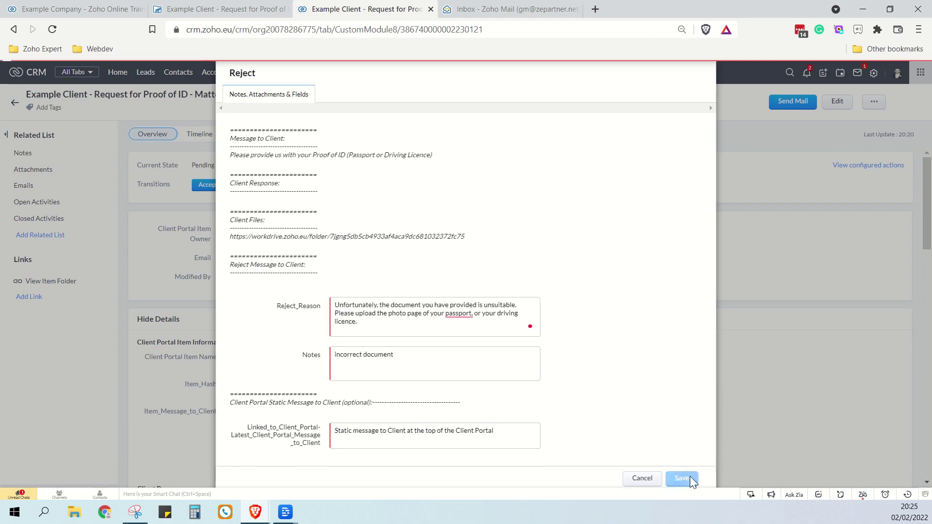
# Step: Switch to the client portal in the private window, reload it, and examine the outstanding and completed items
pyautogui.hotkey('alt', 'Tab')
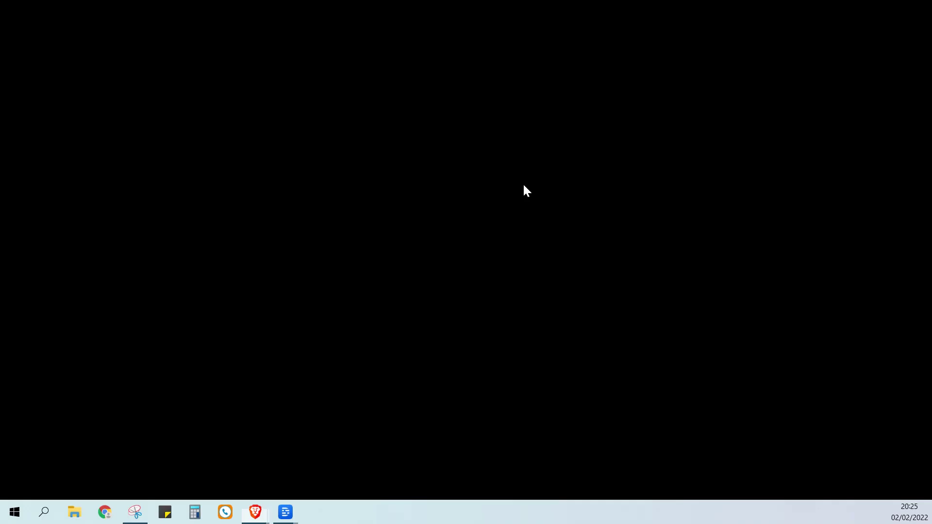
pyautogui.press('F5')
pyautogui.scroll(-8, 524, 186)
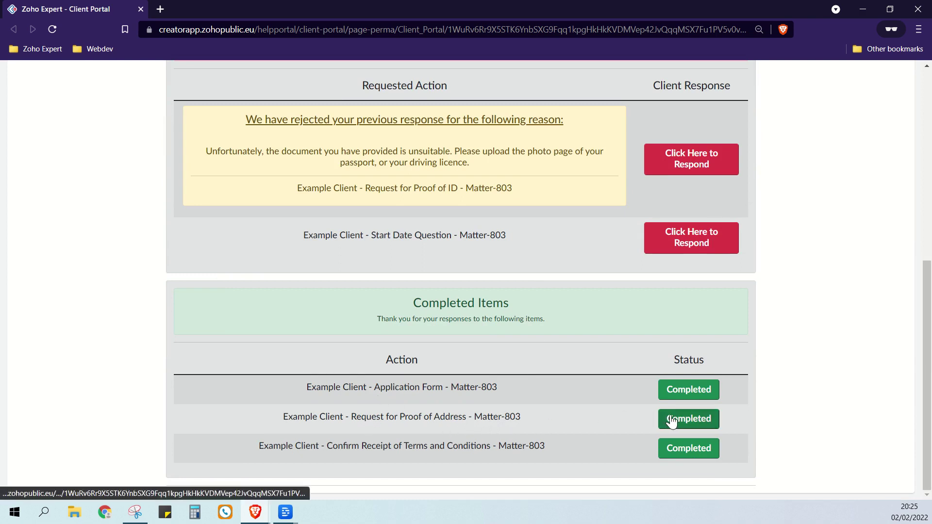
pyautogui.scroll(3, 593, 351)
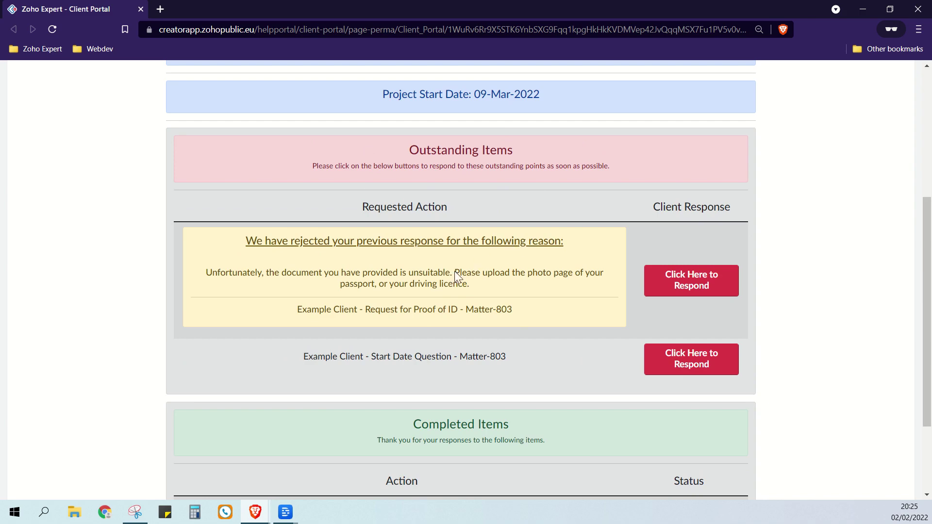
# Step: Return to the Proof of ID item in CRM and examine its timeline and its response-to-client details
pyautogui.hotkey('alt', 'Tab')
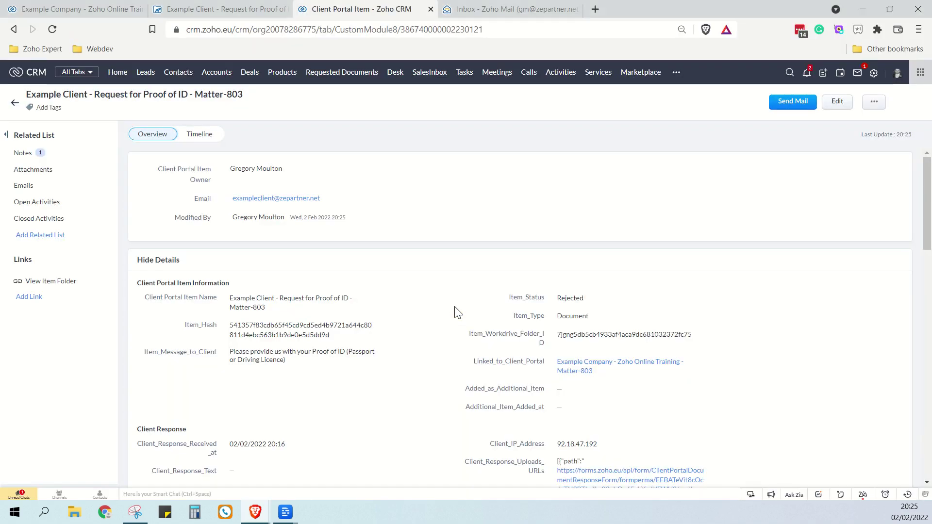
pyautogui.click(206, 135)
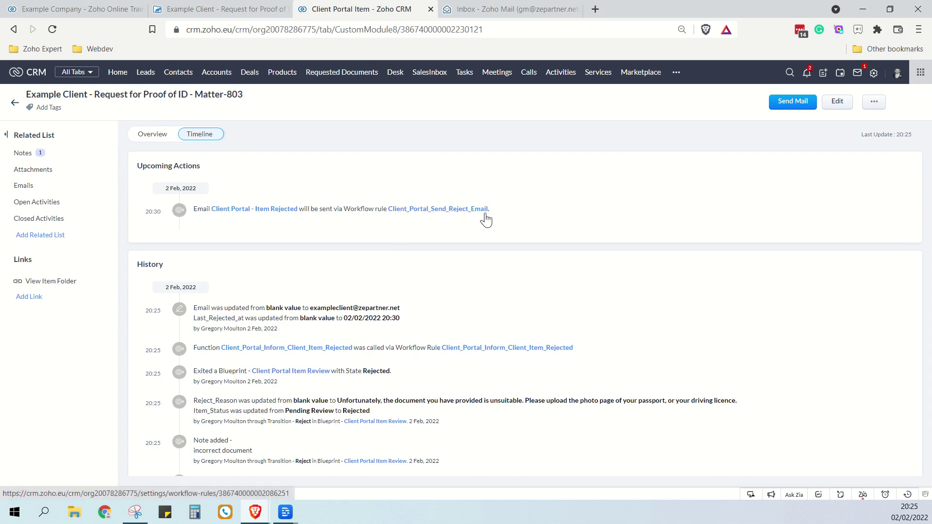
pyautogui.click(155, 138)
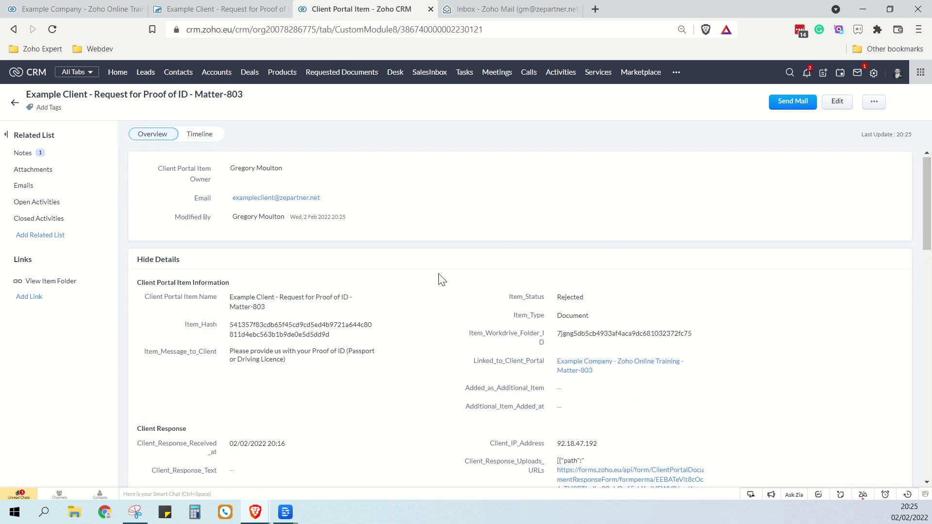
pyautogui.scroll(-7, 441, 279)
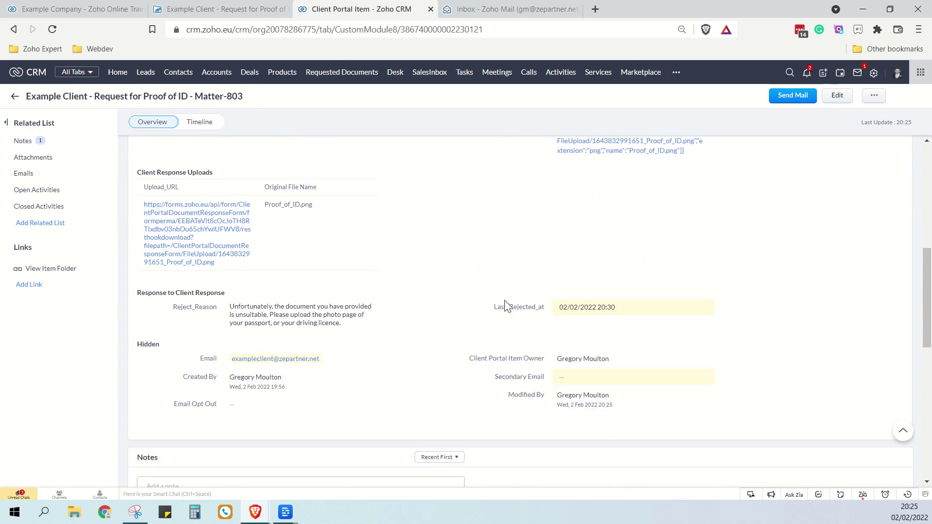
pyautogui.scroll(10, 358, 214)
# Step: Close the client portal's private window, the CRM item's tab and the WorkDrive folder's tab
pyautogui.hotkey('alt', 'Tab')
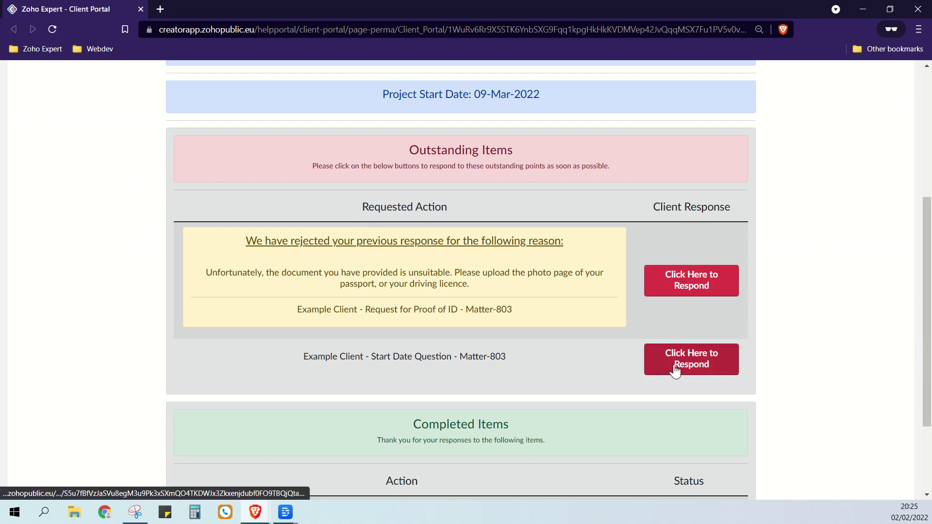
pyautogui.click(919, 9)
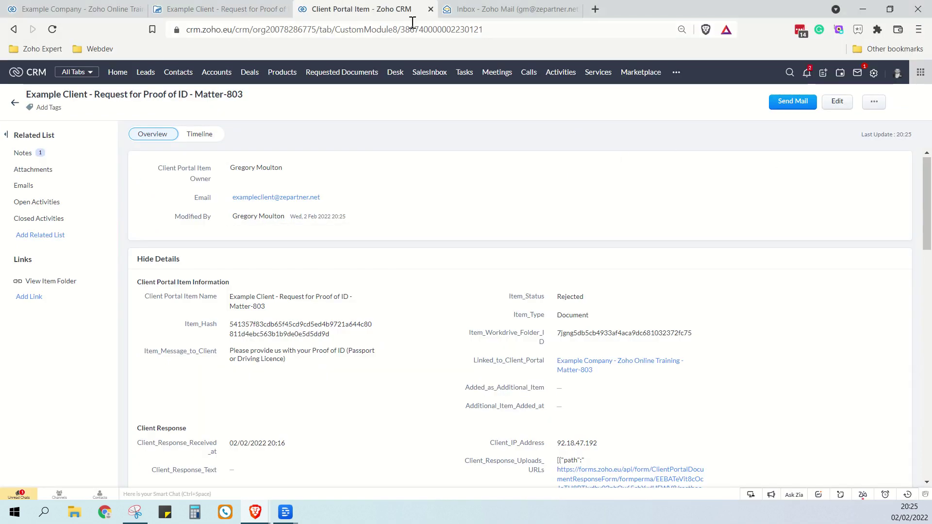
pyautogui.click(430, 9)
pyautogui.click(274, 16)
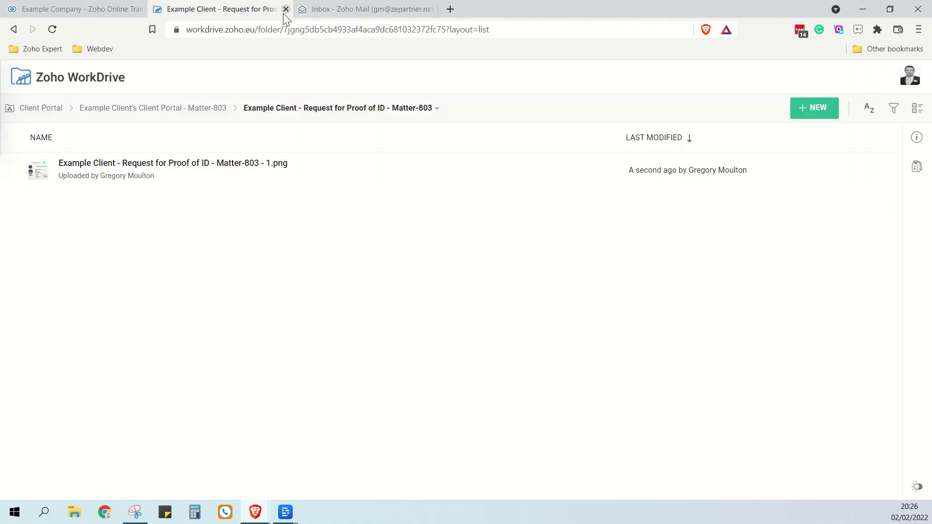
pyautogui.click(285, 10)
# Step: In the Matter-803 deal's Client Portal Settings, set Next_Chase_Client_Portal_at to 02/02/2022 20:35
pyautogui.click(97, 10)
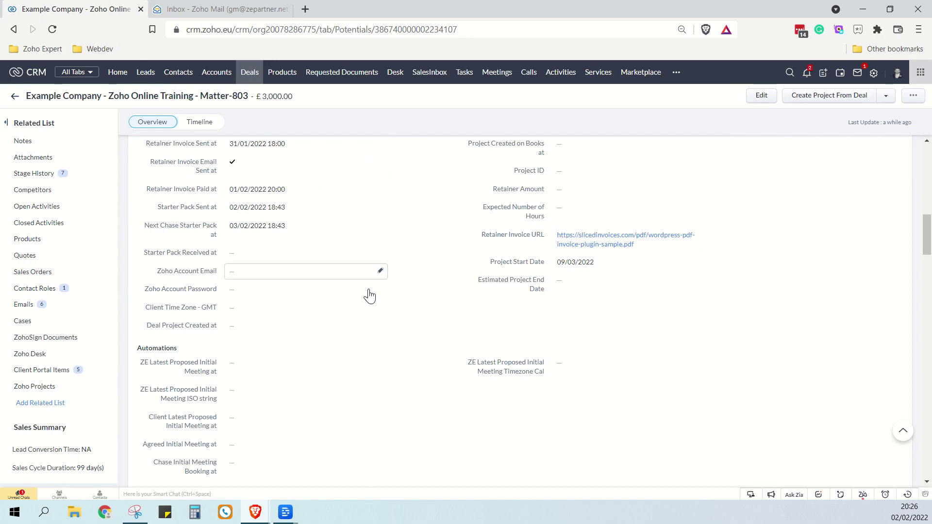
pyautogui.scroll(-10, 369, 295)
pyautogui.scroll(3, 370, 294)
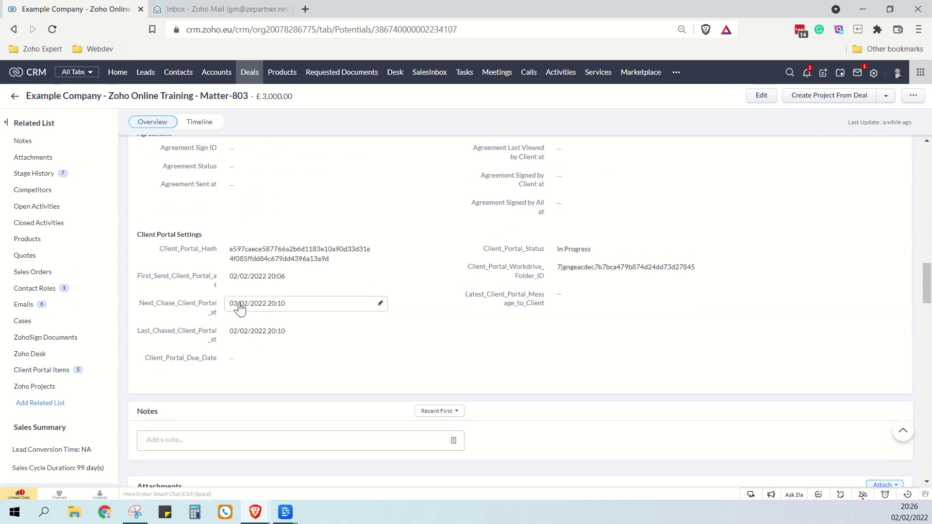
pyautogui.click(273, 303)
pyautogui.click(267, 304)
pyautogui.click(269, 350)
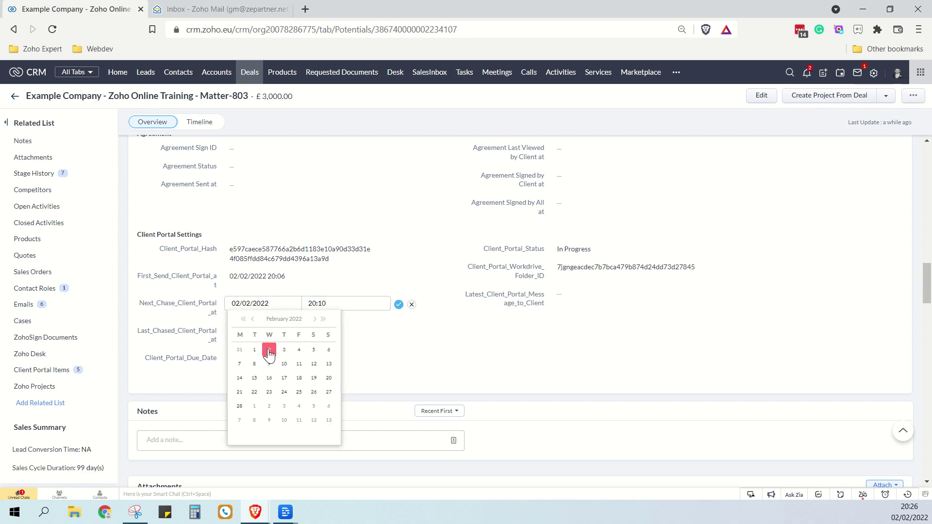
pyautogui.doubleClick(335, 303)
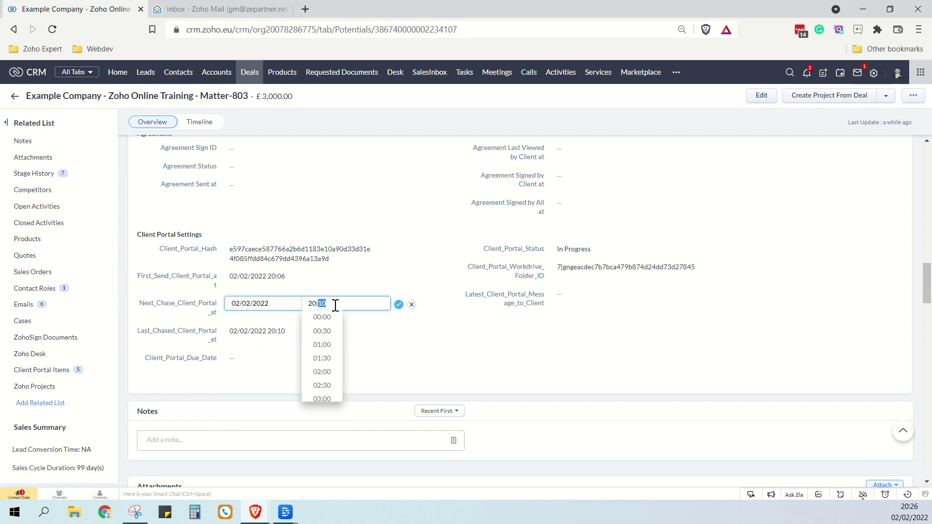
pyautogui.click(398, 305)
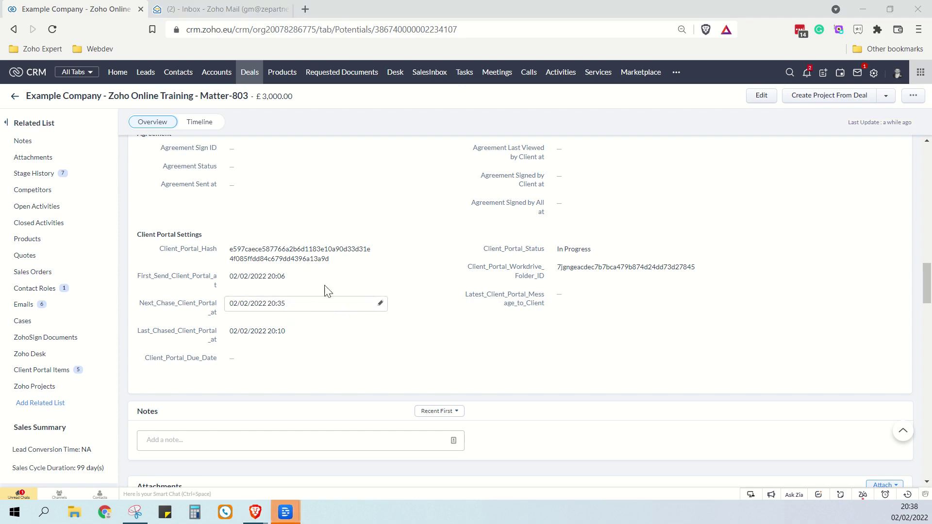
# Step: Switch to Zoho Mail and read the "Response to action rejected - please try again" email for Matter-803
pyautogui.click(217, 12)
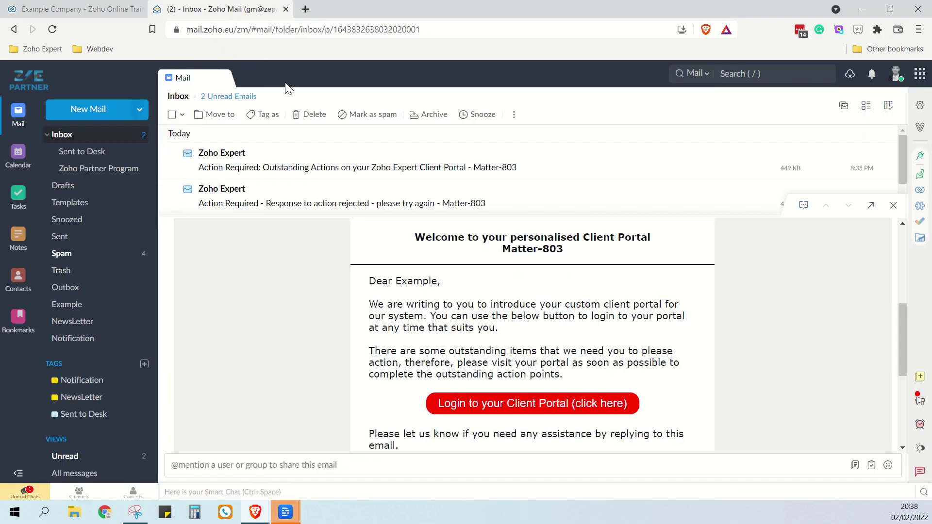
pyautogui.click(366, 212)
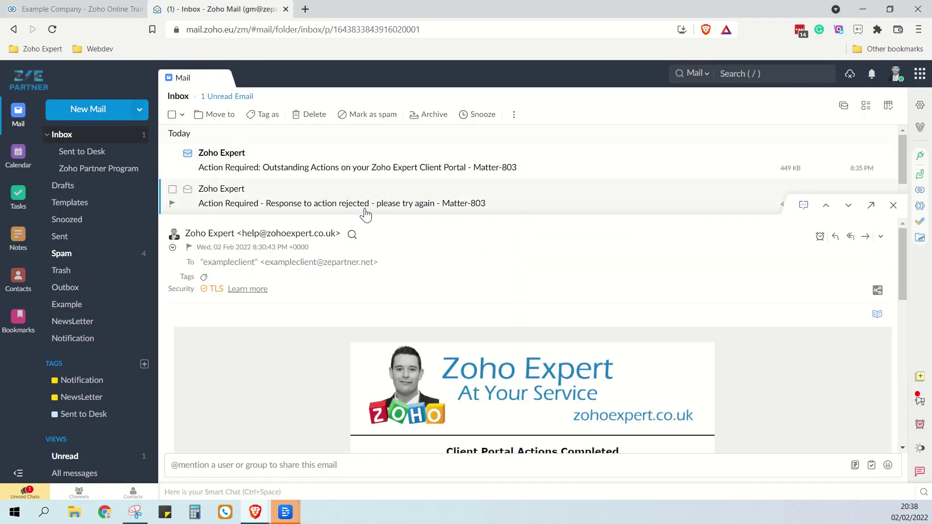
pyautogui.scroll(-3, 773, 418)
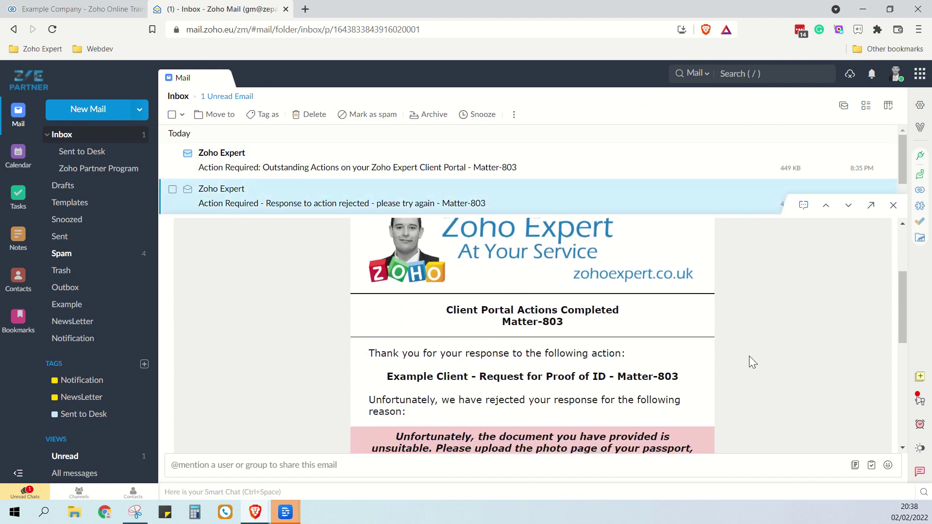
pyautogui.scroll(-2, 743, 347)
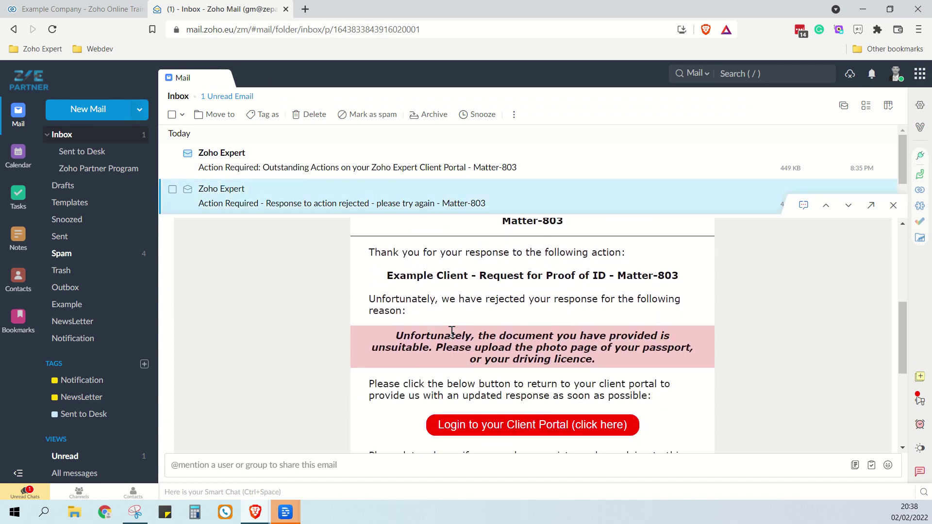
pyautogui.scroll(-1, 583, 353)
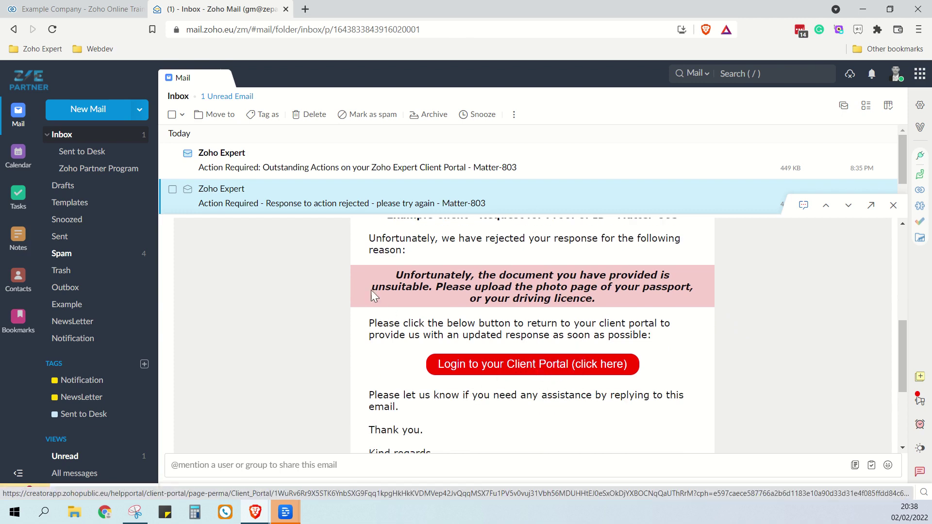
# Step: Read the "Outstanding Actions on your Zoho Expert Client Portal" reminder email for Matter-803
pyautogui.click(369, 165)
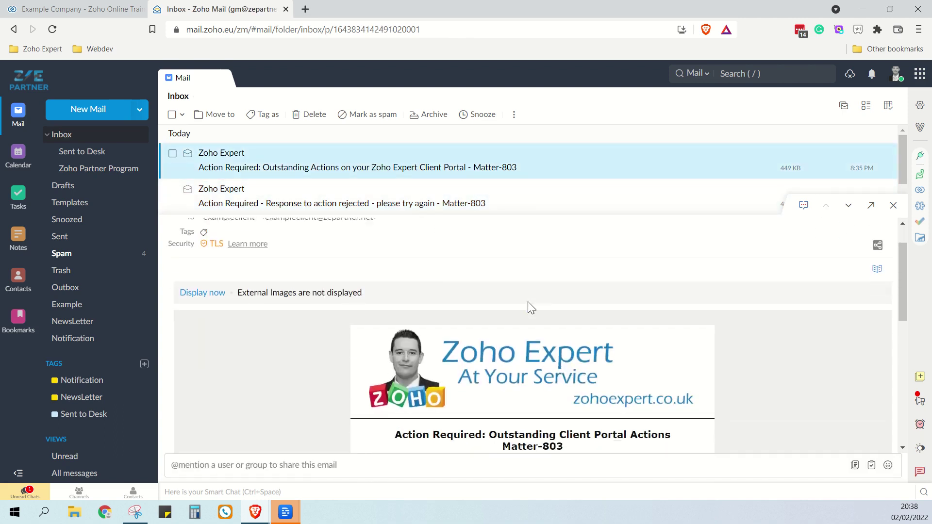
pyautogui.scroll(-4, 532, 309)
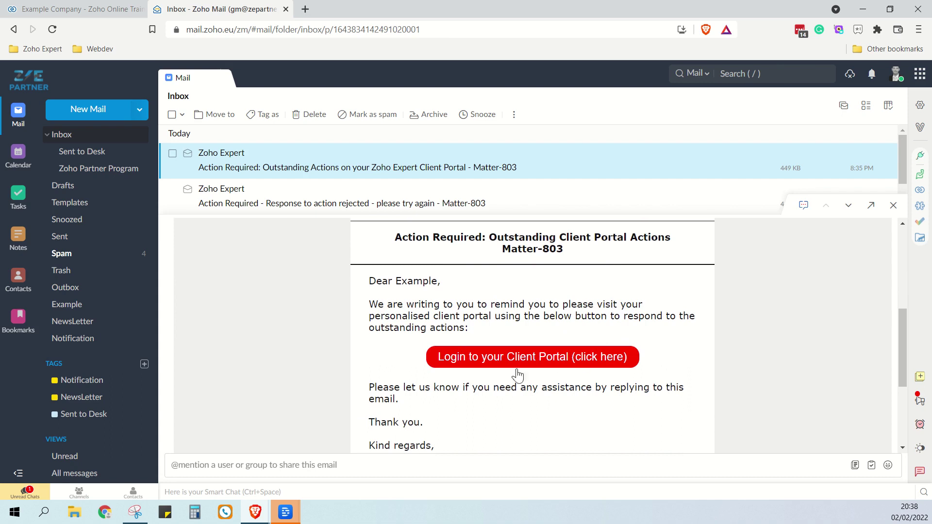
pyautogui.scroll(-2, 534, 384)
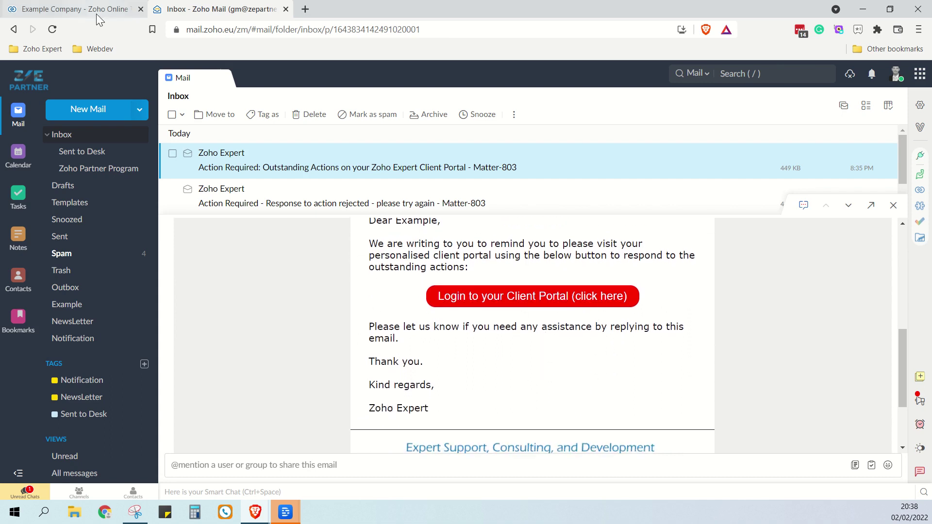
# Step: Open the client portal from the reminder email's login link in a private window and read the rejected and outstanding items
pyautogui.rightClick(534, 302)
pyautogui.click(574, 335)
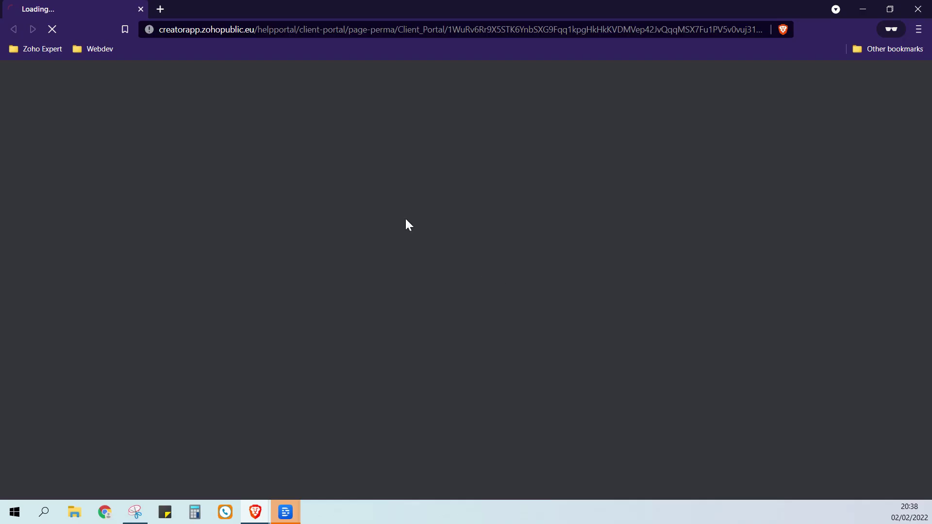
pyautogui.scroll(-5, 599, 196)
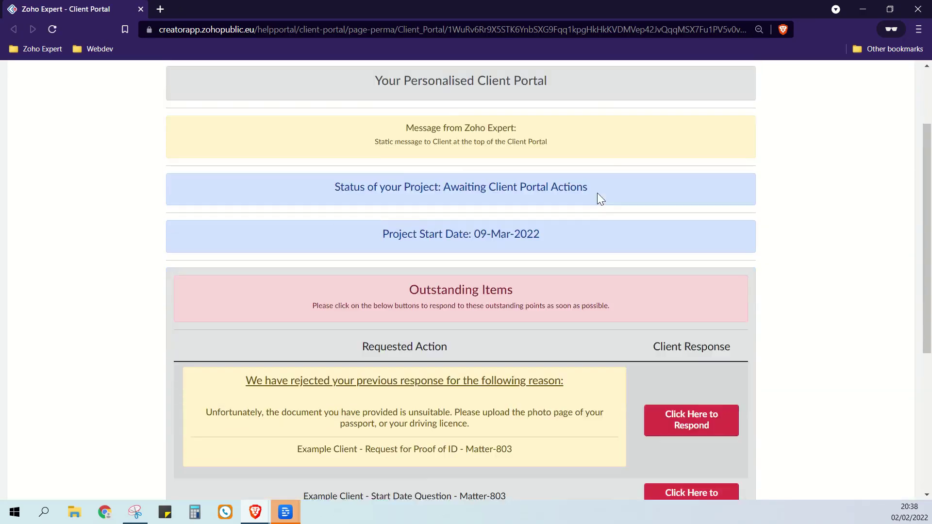
pyautogui.scroll(-1, 607, 209)
pyautogui.scroll(1, 316, 206)
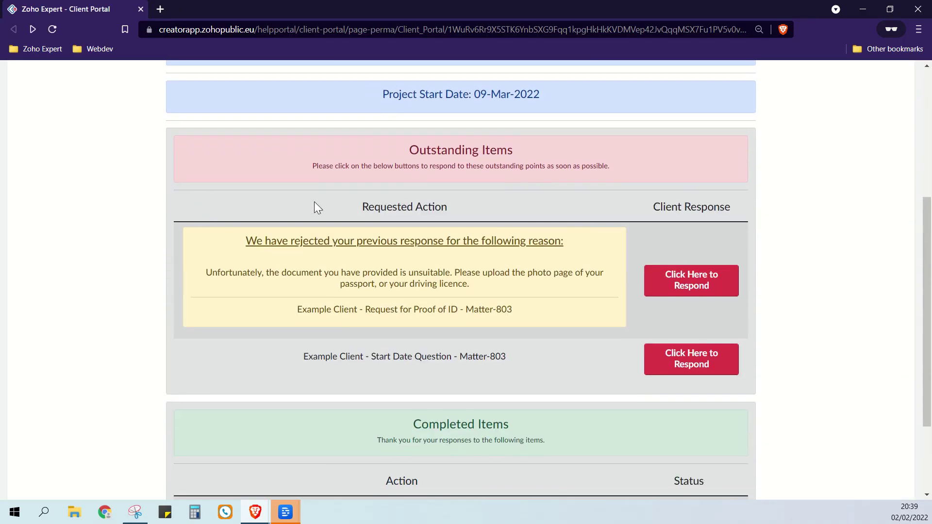
# Step: Respond to the rejected Request for Proof of ID by uploading Proof of ID.png and submitting the document response form
pyautogui.click(714, 288)
pyautogui.moveTo(327, 264); pyautogui.dragTo(326, 266)
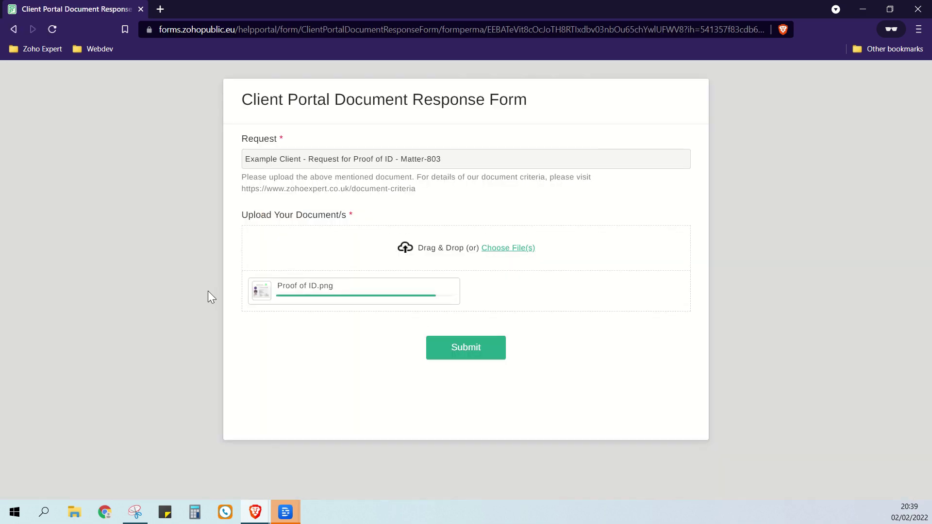
pyautogui.click(476, 343)
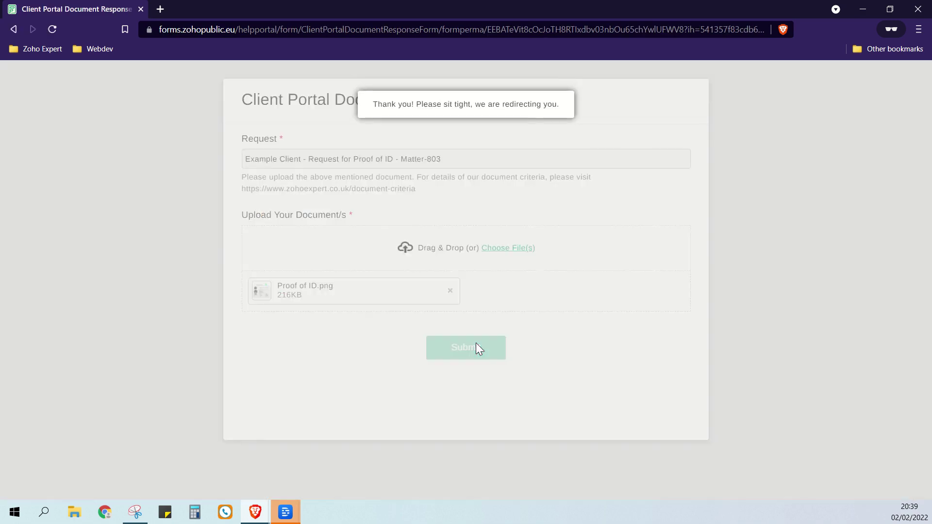
# Step: Answer the outstanding Start Date Question with "Anytime that suits you" and submit the response form
pyautogui.scroll(-4, 476, 346)
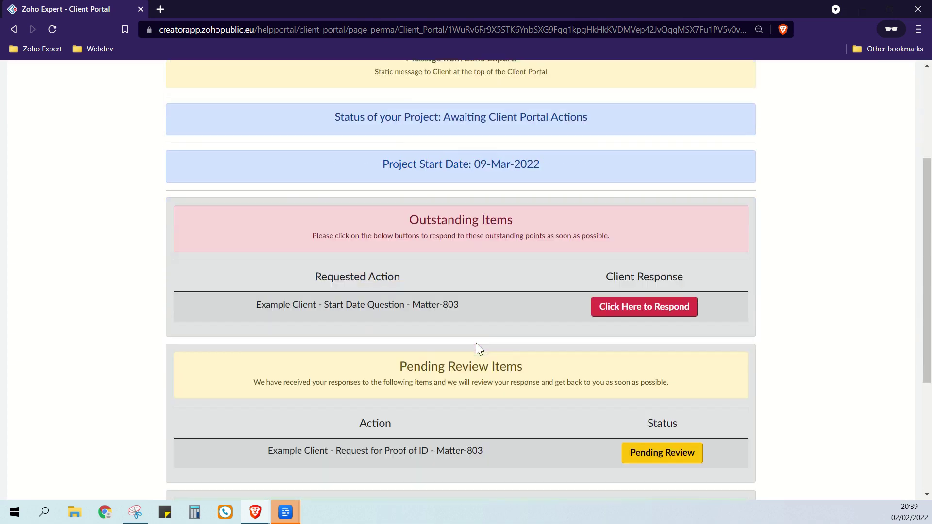
pyautogui.click(623, 299)
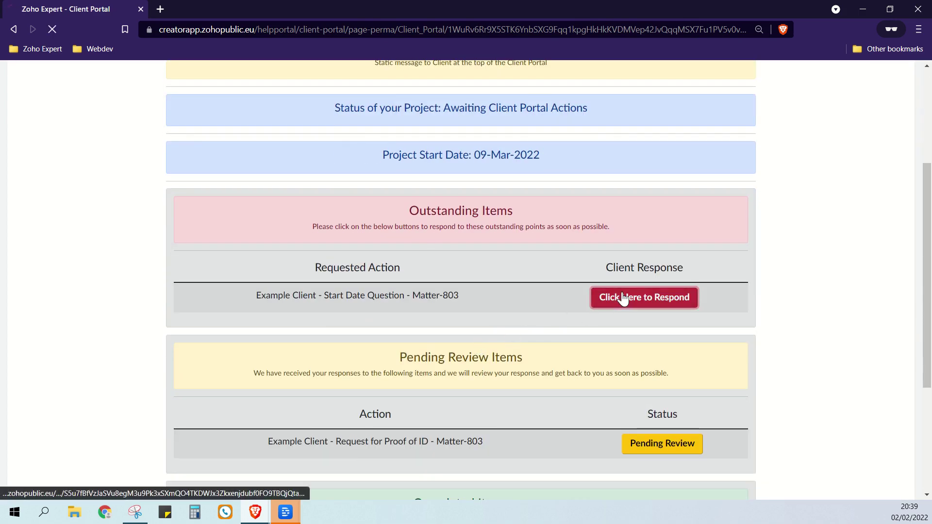
pyautogui.write('Anytime th')
pyautogui.write('at suits you')
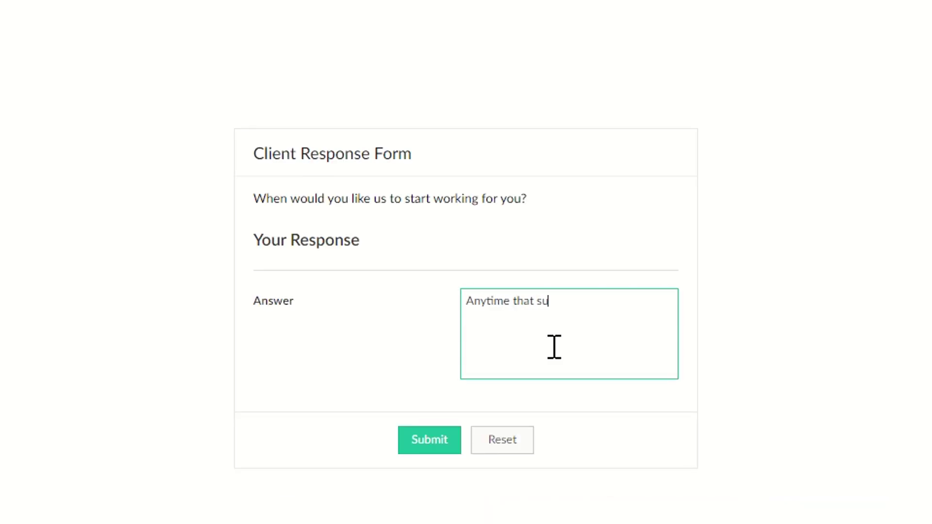
pyautogui.click(429, 440)
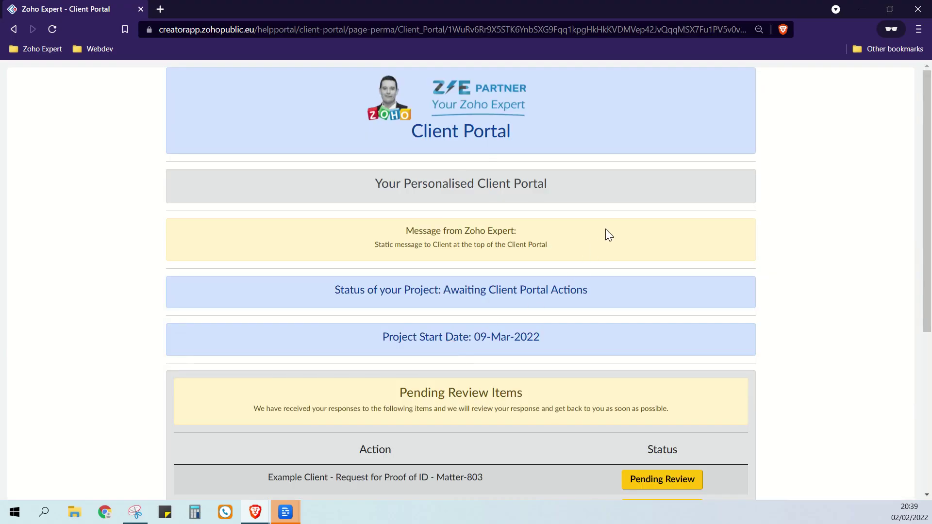
# Step: Check the client portal's Pending Review and Completed items, along with the project status and start date
pyautogui.scroll(-5, 609, 235)
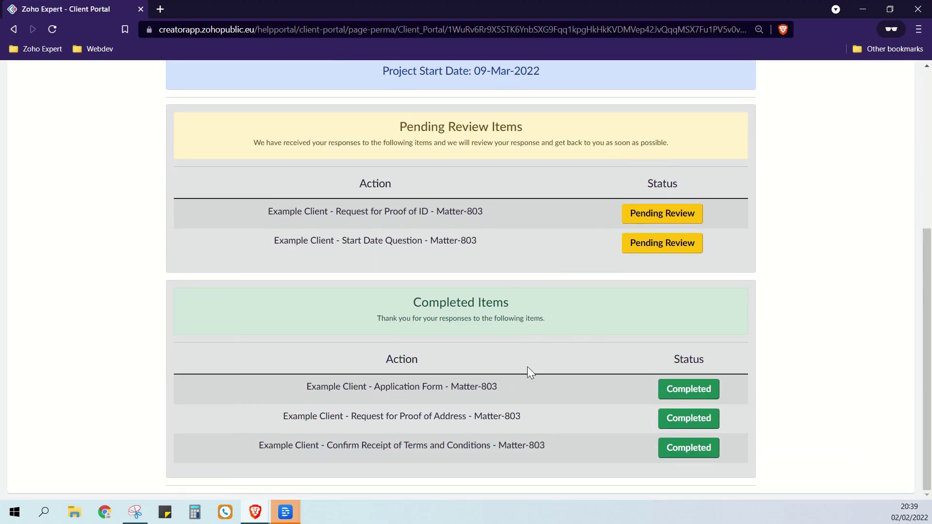
pyautogui.scroll(5, 490, 322)
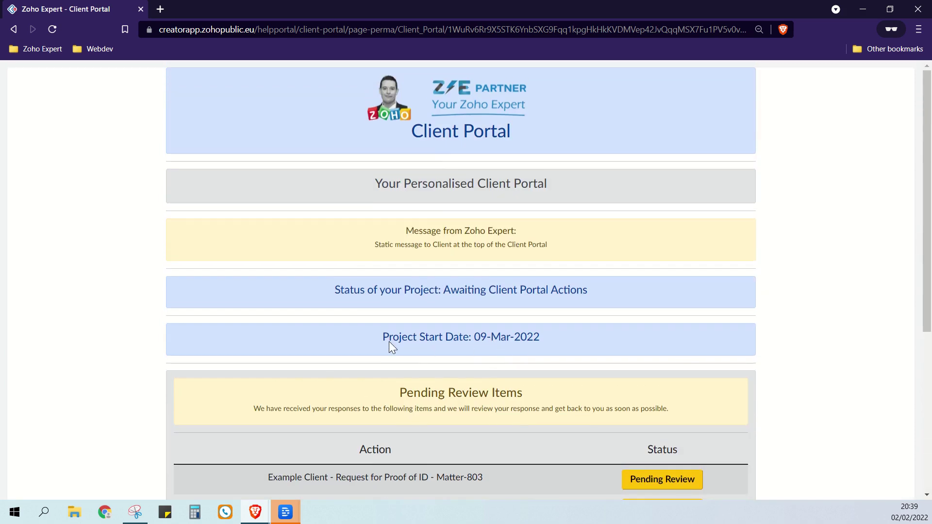
pyautogui.scroll(-2, 488, 305)
pyautogui.scroll(-3, 525, 311)
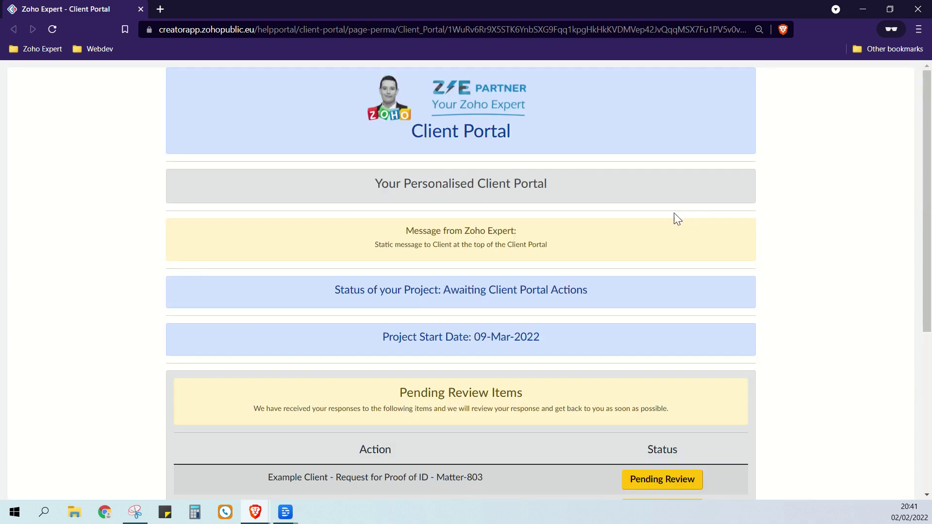
# Step: Minimise the client portal window and open the CRM's Client Portal Items module in a new tab
pyautogui.click(864, 11)
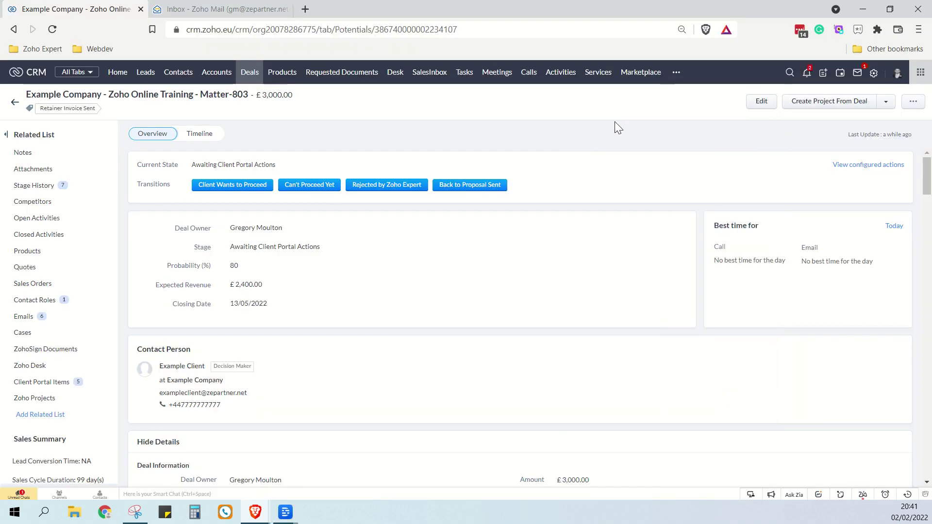
pyautogui.click(676, 72)
pyautogui.middleClick(718, 402)
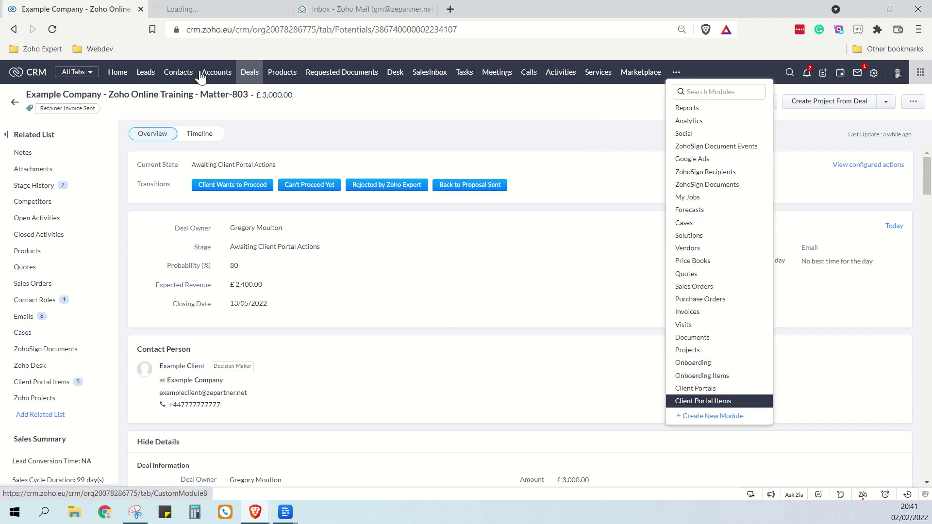
pyautogui.click(215, 10)
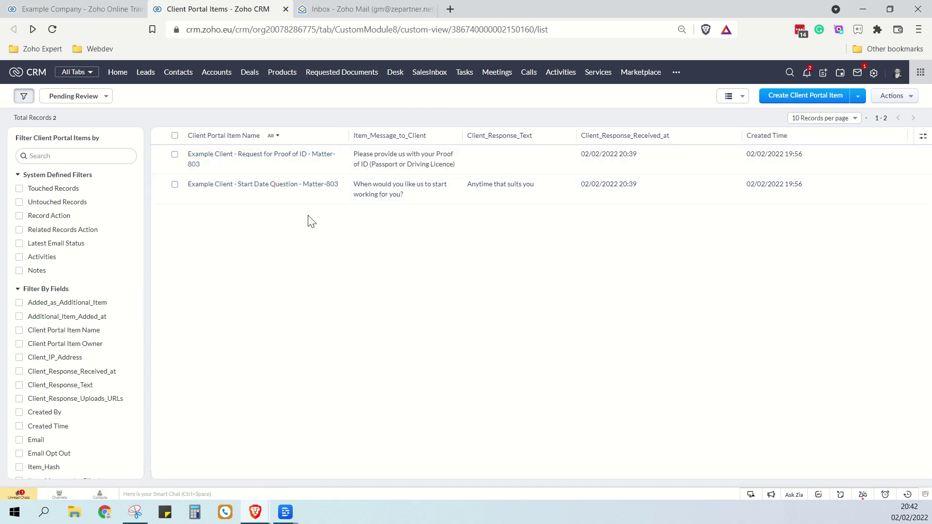
# Step: Open the Start Date Question item for Matter-803 and start accepting it with the note "Client happy to start work whenever"
pyautogui.click(287, 188)
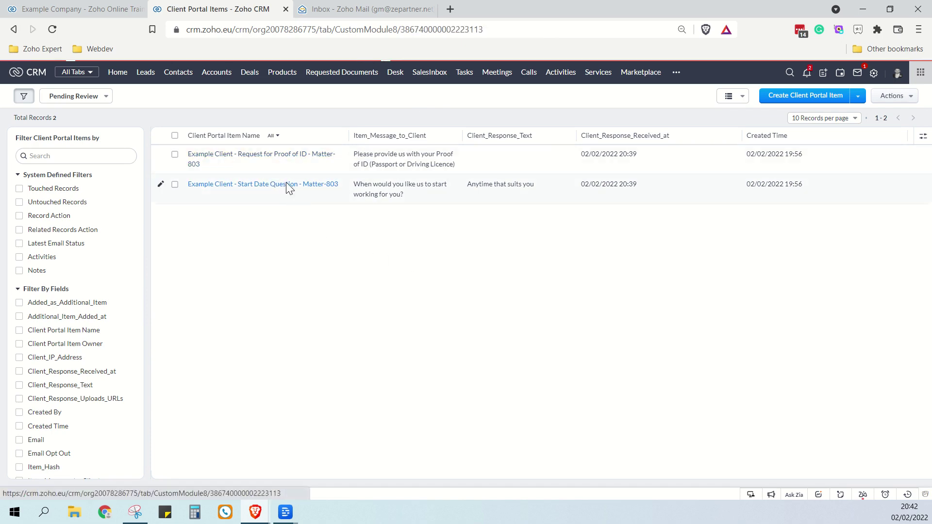
pyautogui.click(208, 186)
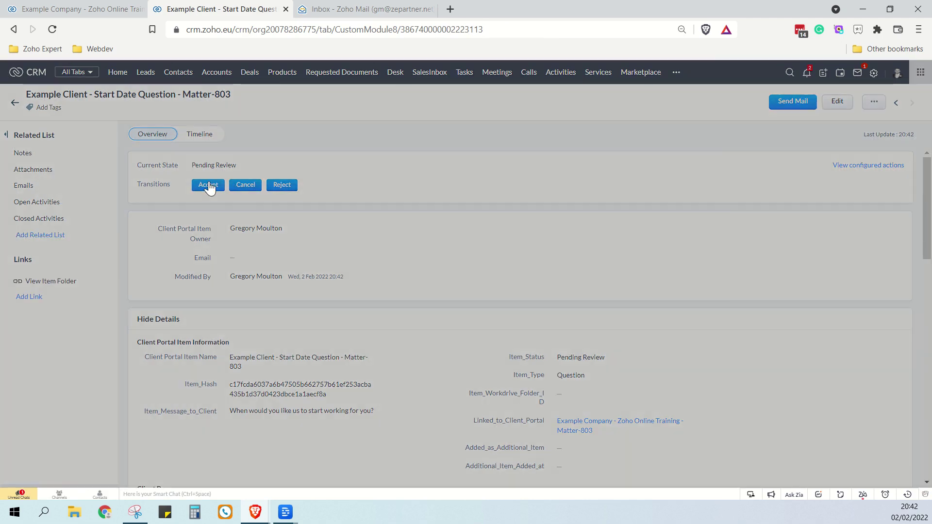
pyautogui.click(357, 271)
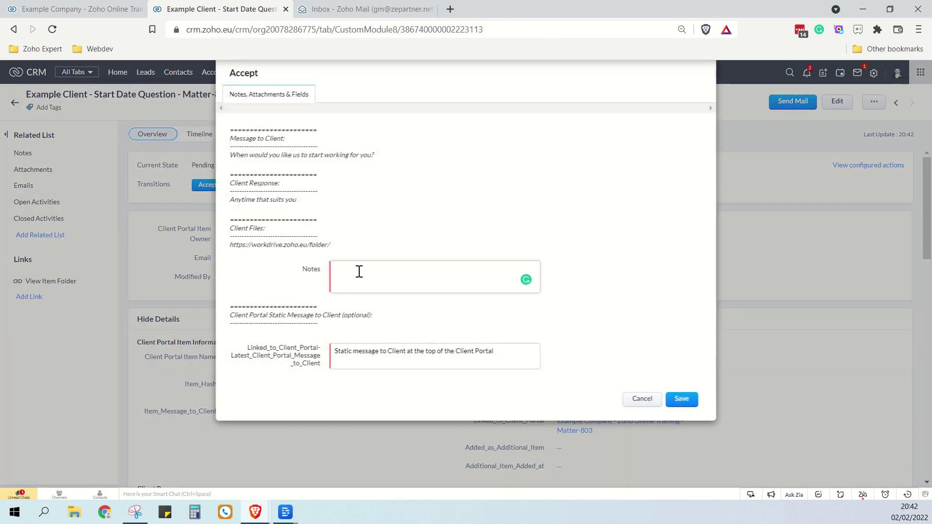
pyautogui.write('Client happy to start work ')
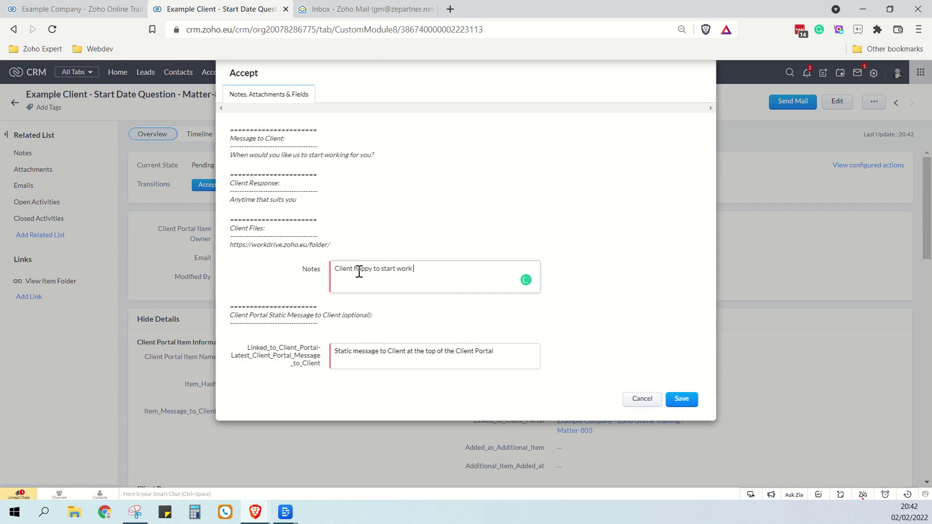
pyautogui.write('whenever')
# Step: Replace the static client message with "Thank you, we will start work on 09-March-2022" and save the acceptance
pyautogui.doubleClick(488, 351)
pyautogui.tripleClick(455, 353)
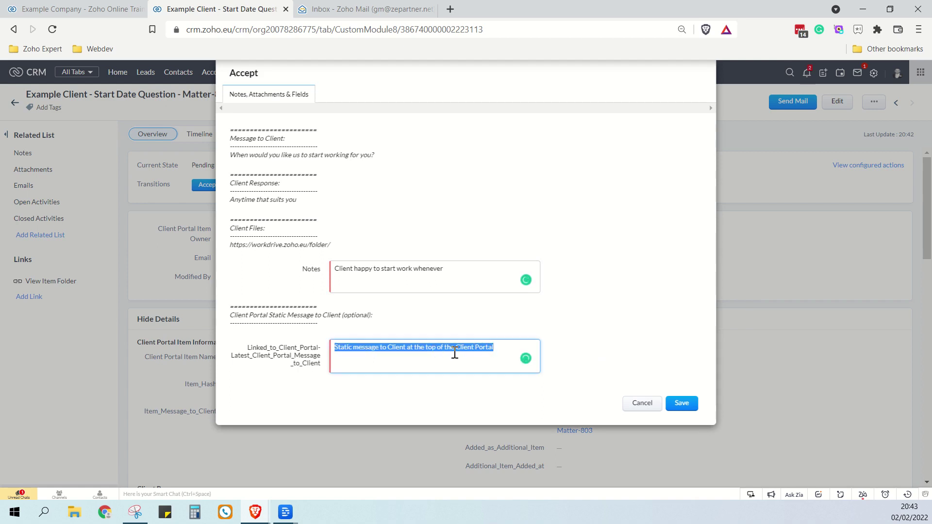
pyautogui.write('Thank you, ')
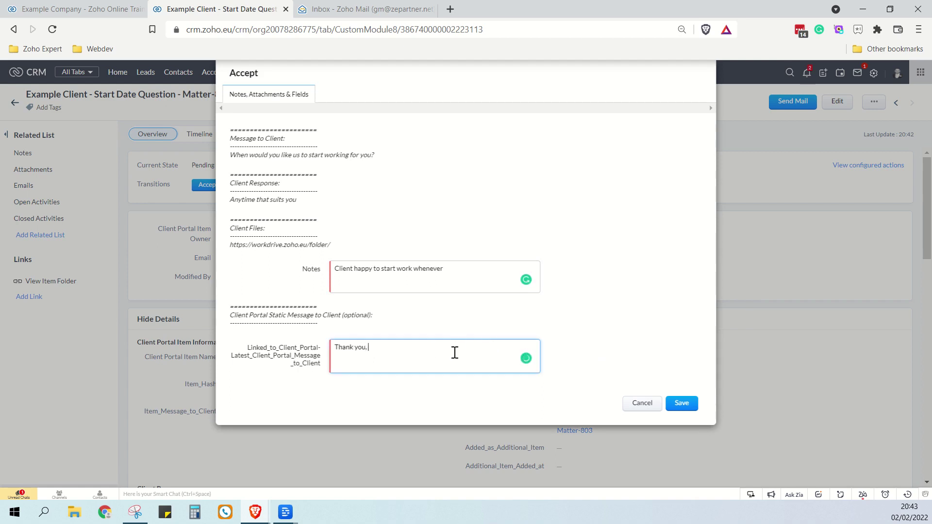
pyautogui.write('we will start work o')
pyautogui.press('BackSpace')
pyautogui.write('on 09-March-2022')
pyautogui.click(682, 403)
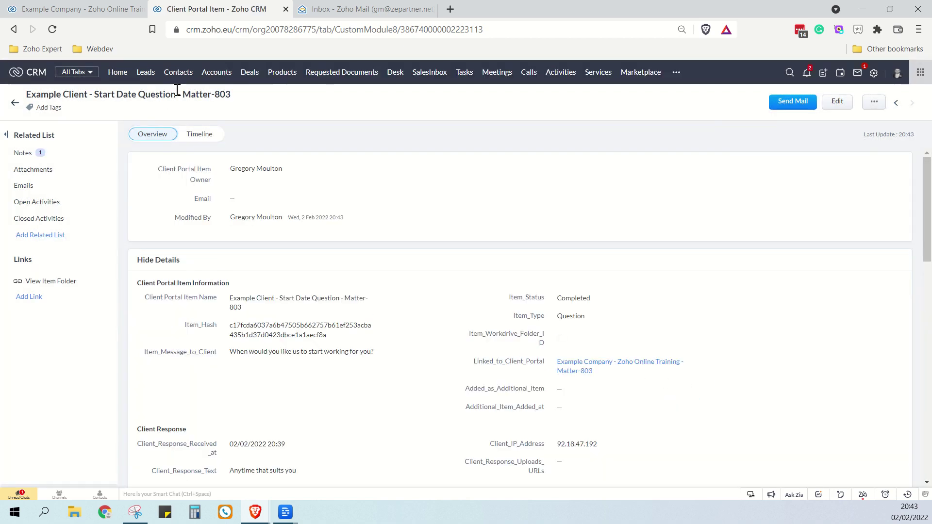
# Step: Open the Request for Proof of ID item and view the latest uploaded image in its WorkDrive folder
pyautogui.click(14, 30)
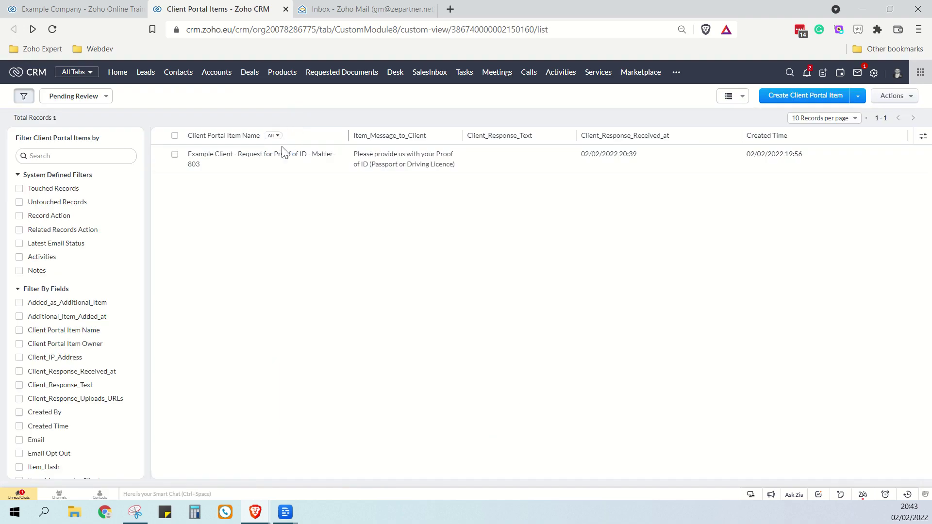
pyautogui.click(272, 158)
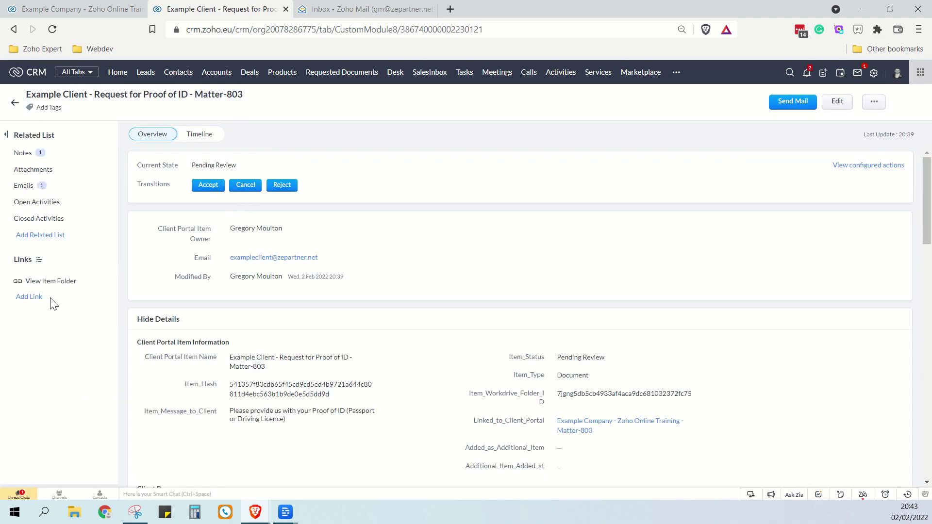
pyautogui.click(58, 283)
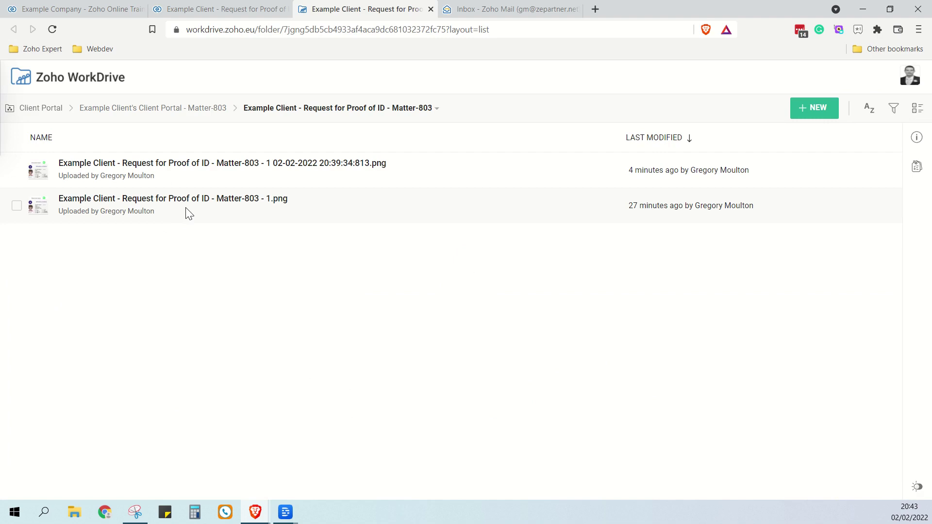
pyautogui.click(217, 169)
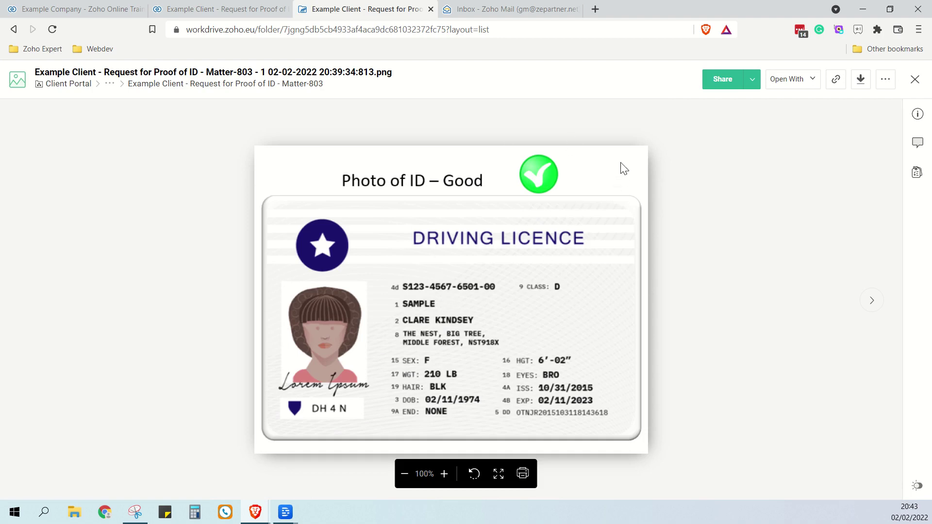
pyautogui.click(431, 9)
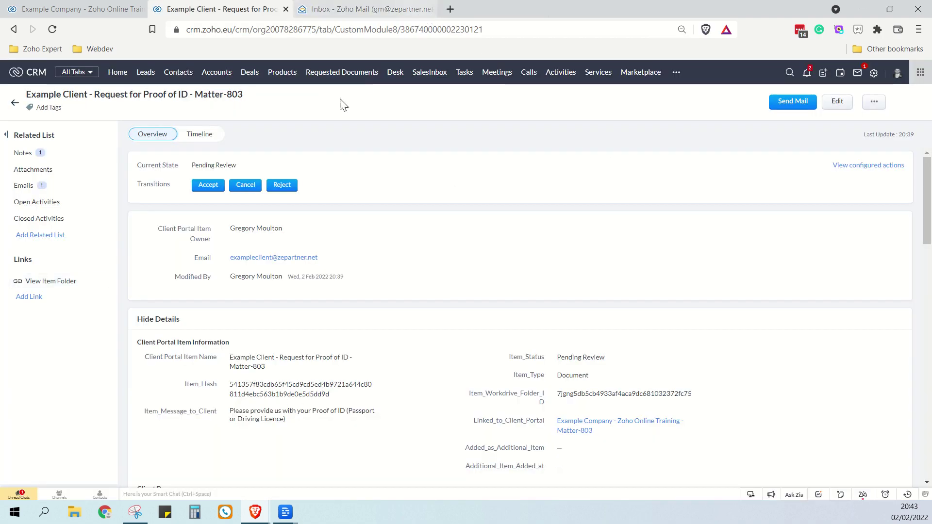
# Step: Accept the Request for Proof of ID item with the note "Proof of ID ok" and save
pyautogui.click(206, 185)
pyautogui.write('Proof of')
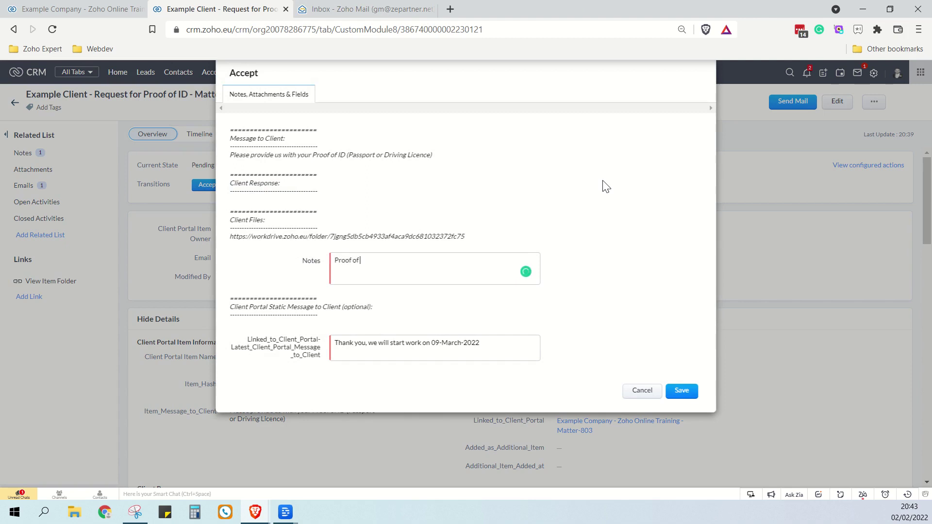
pyautogui.write(' ID ok')
pyautogui.click(682, 392)
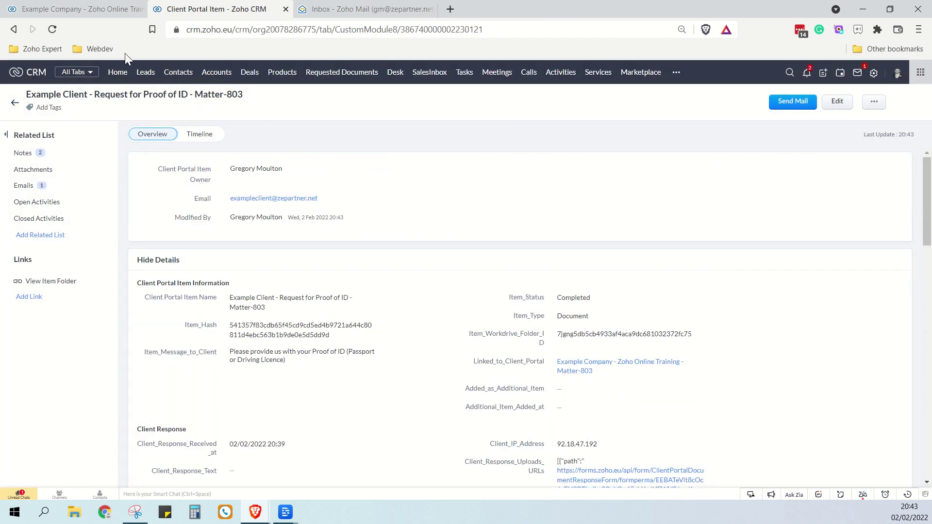
# Step: Reload the Matter-803 deal and the client portal, and check the portal's message and completed items before closing its window
pyautogui.click(106, 14)
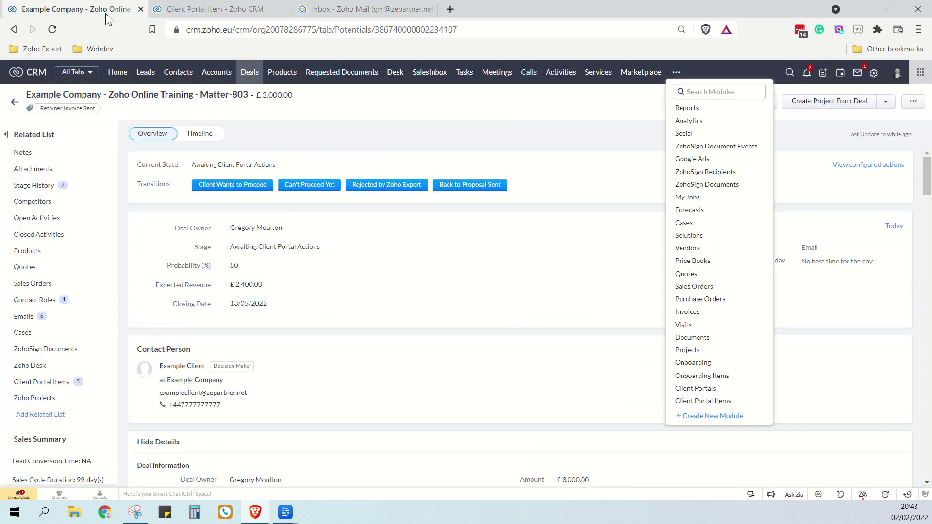
pyautogui.click(52, 32)
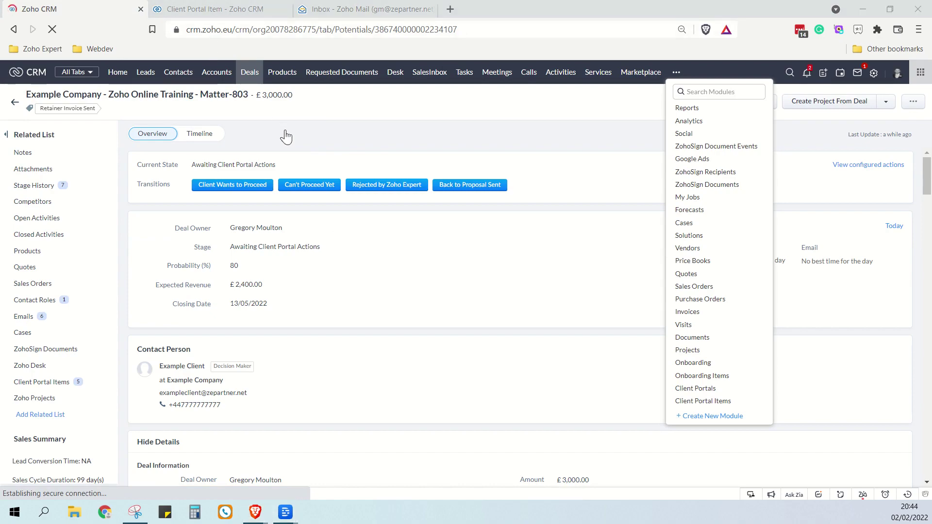
pyautogui.hotkey('alt', 'Tab')
pyautogui.press('F5')
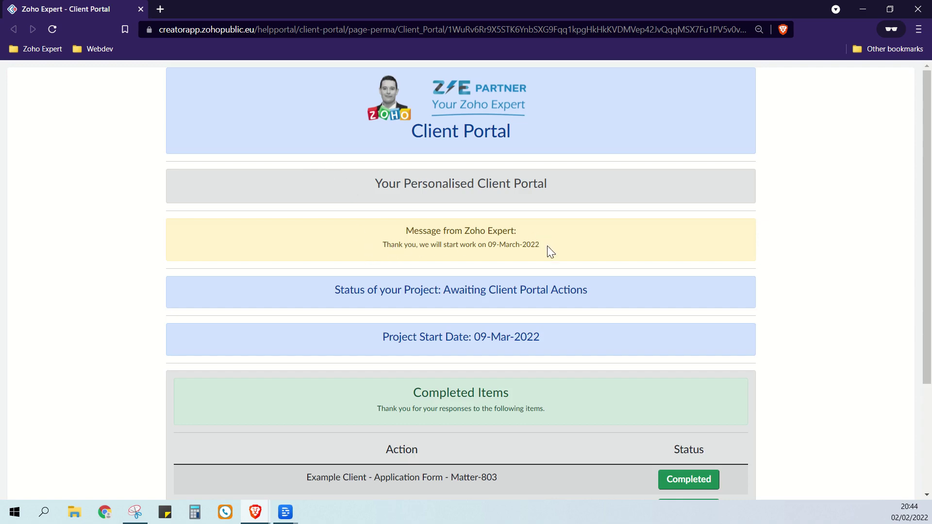
pyautogui.scroll(-3, 551, 251)
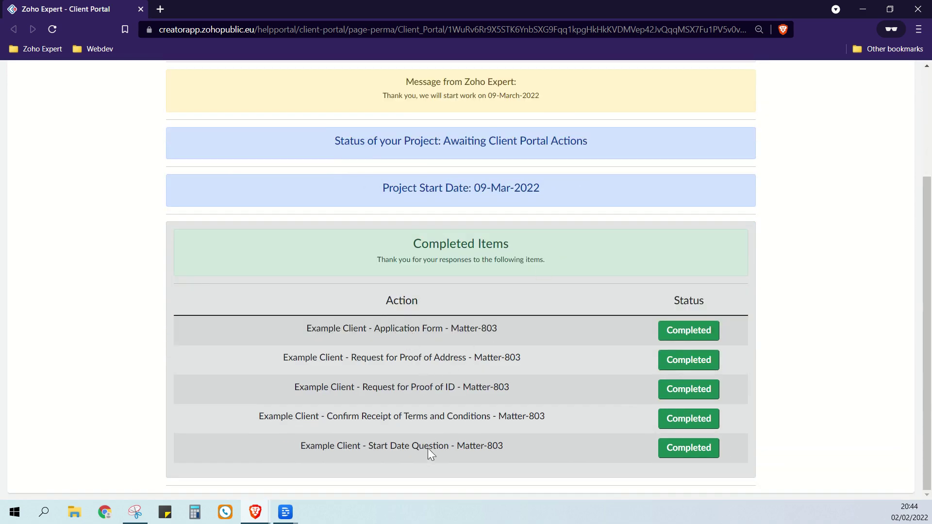
pyautogui.click(917, 14)
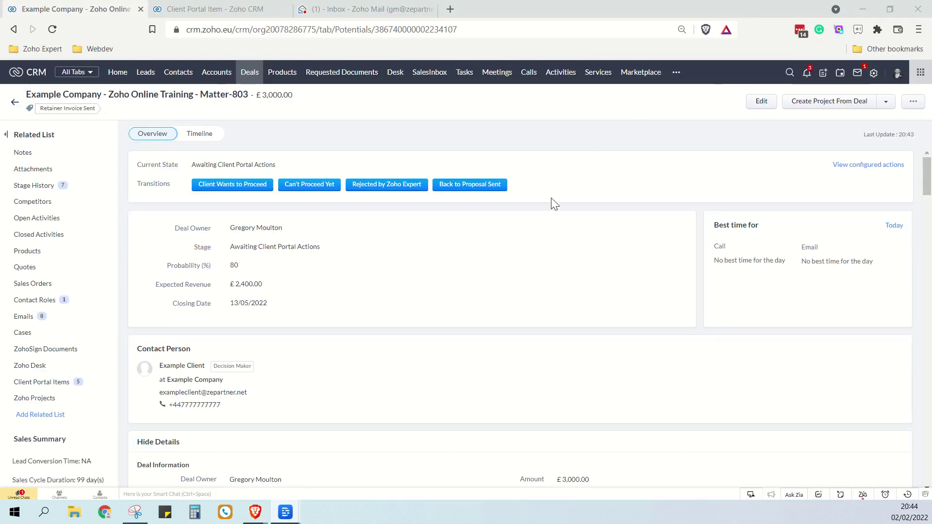
# Step: Check the Client Portal Settings of the Matter-803 deal, including the portal status and latest message to the client
pyautogui.scroll(-4, 563, 224)
pyautogui.scroll(-15, 564, 226)
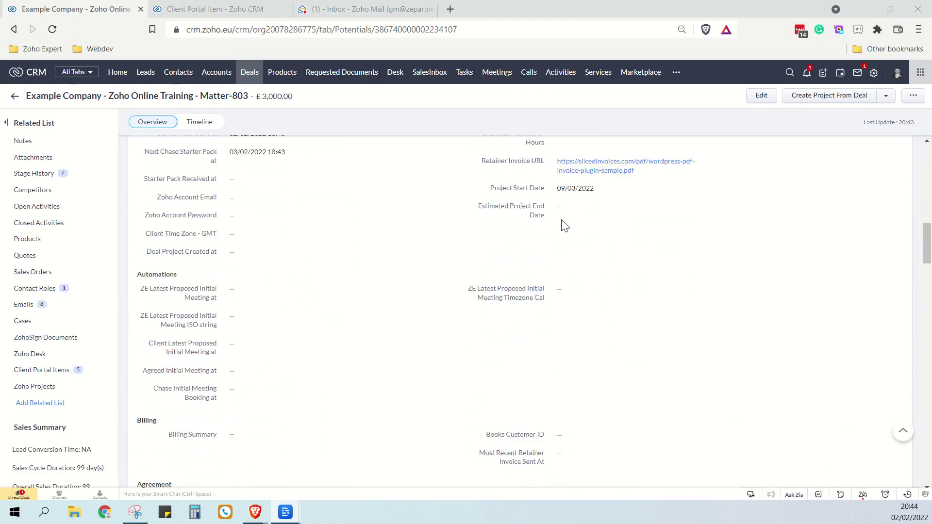
pyautogui.scroll(-6, 565, 226)
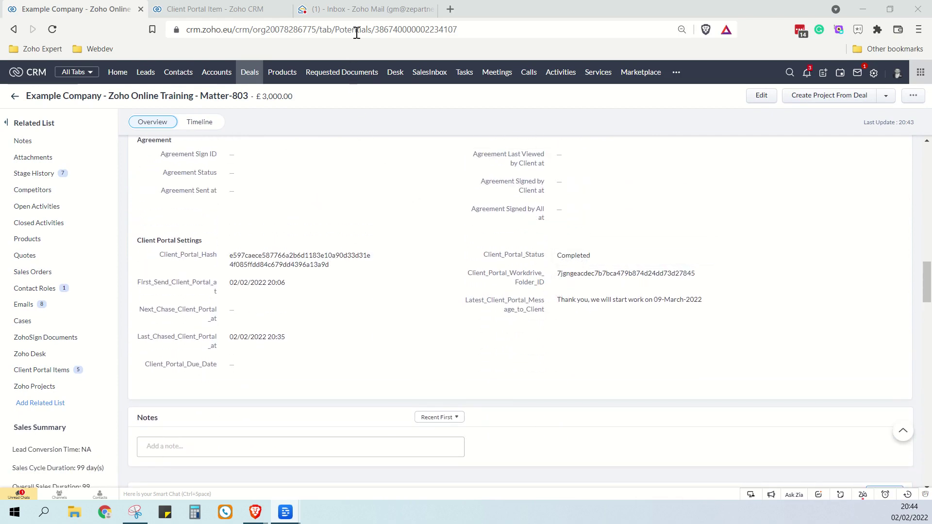
# Step: Switch to Zoho Mail and read the "Zoho Expert Client Portal Completed - Matter-803" email
pyautogui.click(341, 16)
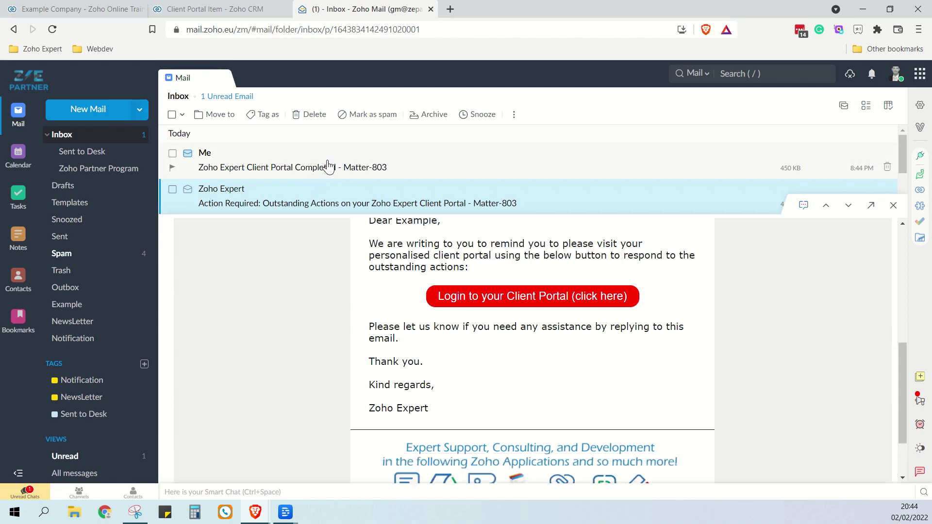
pyautogui.click(328, 166)
pyautogui.scroll(-5, 740, 343)
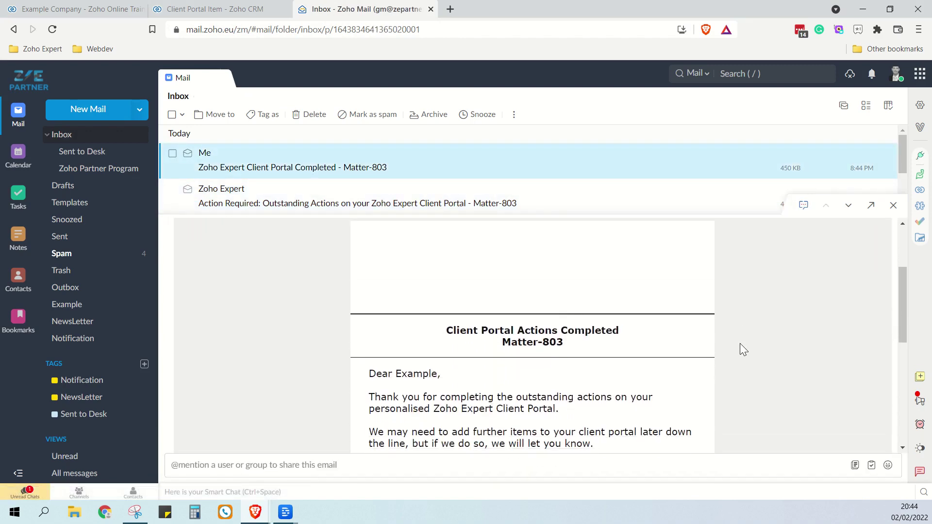
pyautogui.scroll(-3, 636, 356)
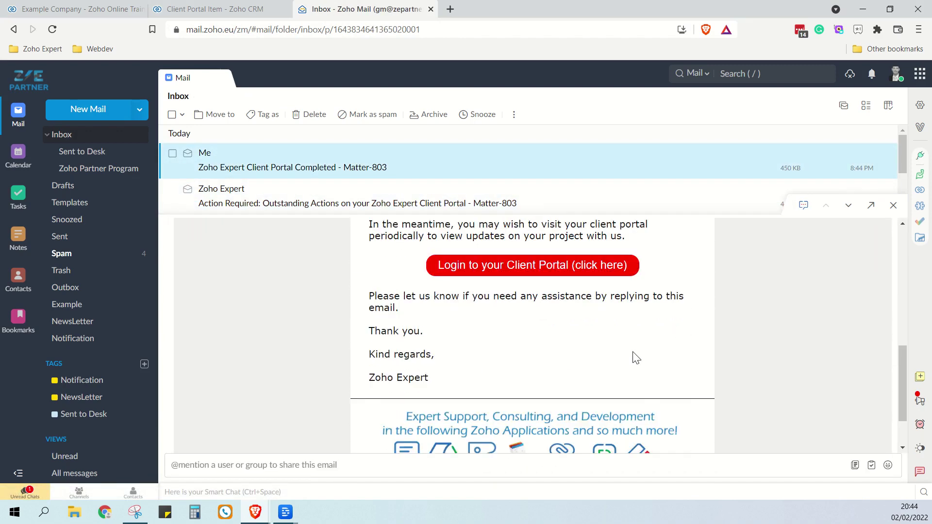
pyautogui.scroll(1, 534, 350)
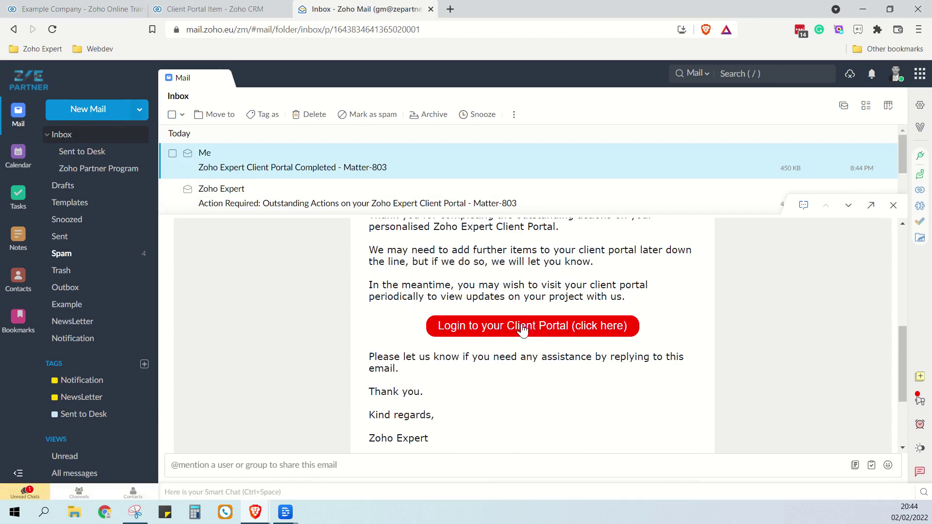
# Step: Follow the email's client portal login link and review the portal's message, project status, start date and completed items
pyautogui.click(523, 330)
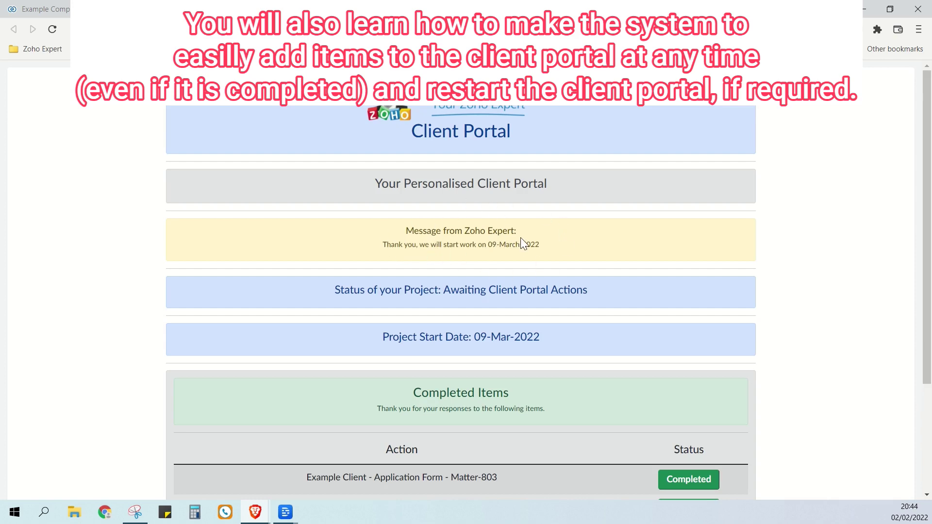
pyautogui.scroll(-1, 521, 237)
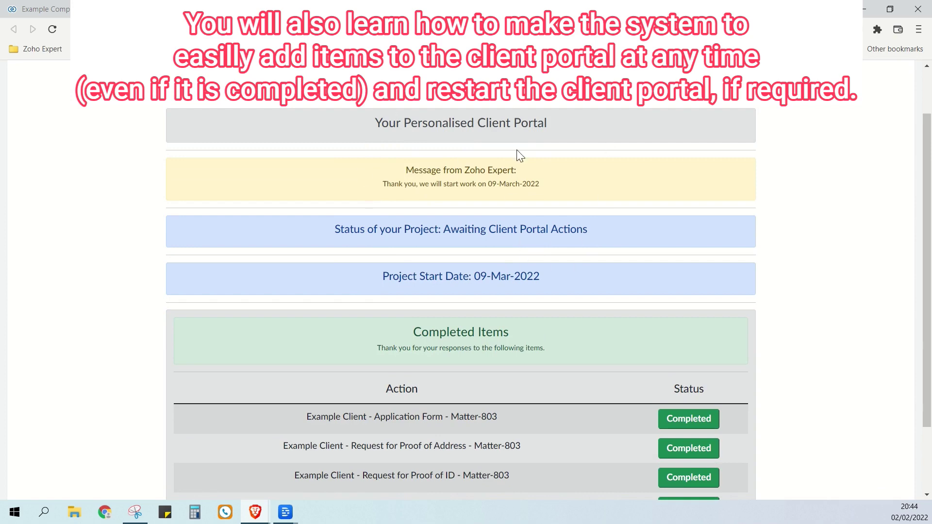
pyautogui.scroll(1, 602, 259)
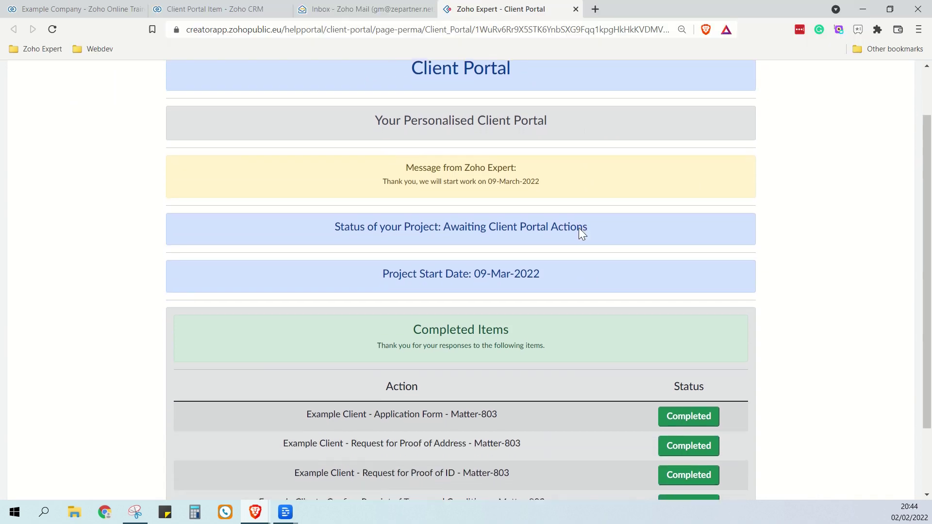
pyautogui.scroll(-3, 579, 229)
pyautogui.scroll(3, 578, 228)
pyautogui.scroll(-3, 579, 228)
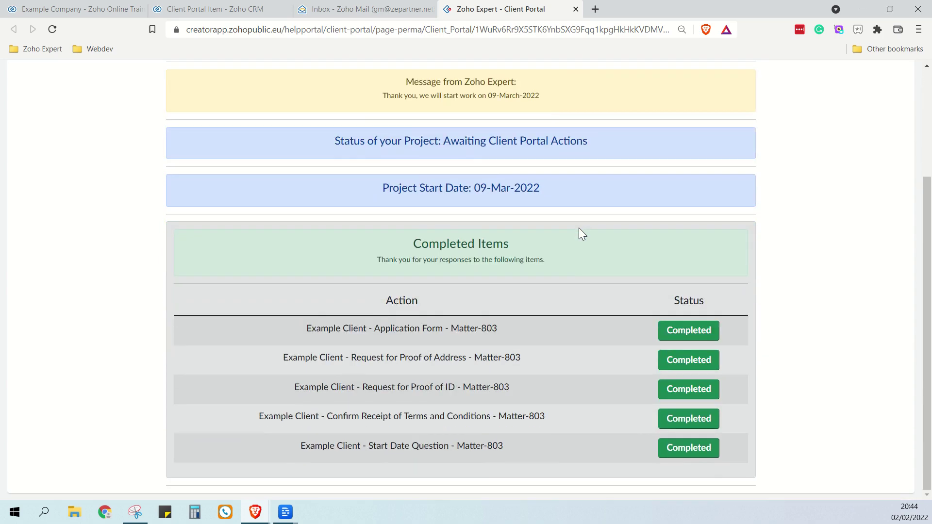
pyautogui.scroll(3, 579, 229)
pyautogui.scroll(-3, 579, 228)
pyautogui.scroll(3, 579, 228)
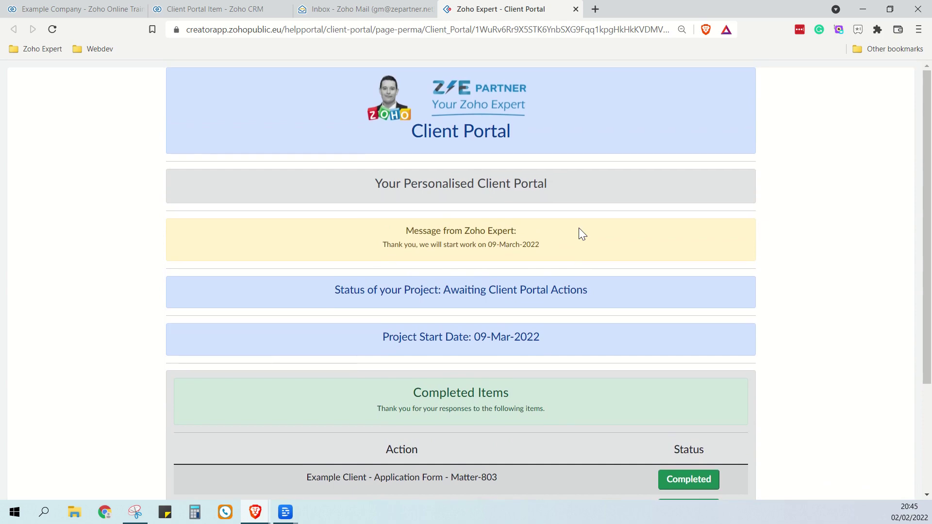
pyautogui.scroll(-3, 579, 228)
pyautogui.scroll(3, 579, 228)
# Step: Go to the training site training.zepartner.net and look through the introduction on its home page
pyautogui.click(362, 29)
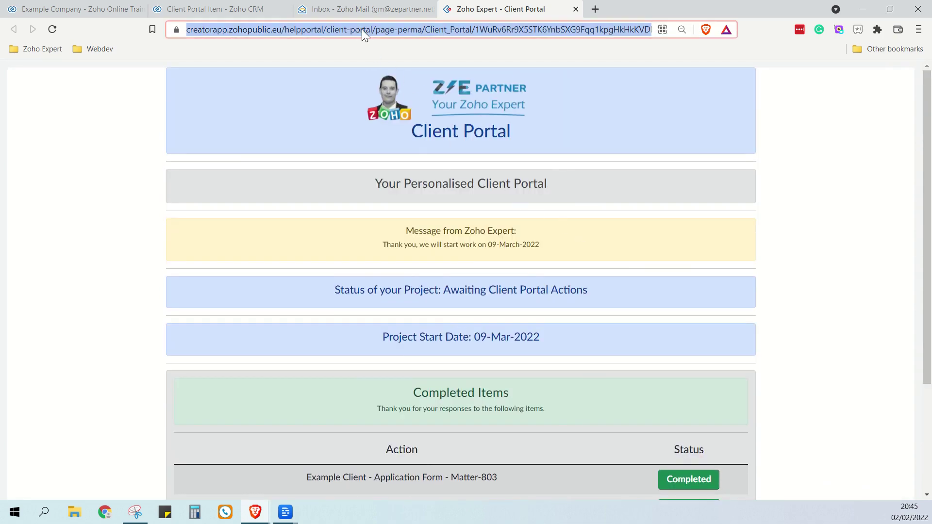
pyautogui.write('train')
pyautogui.press('Return')
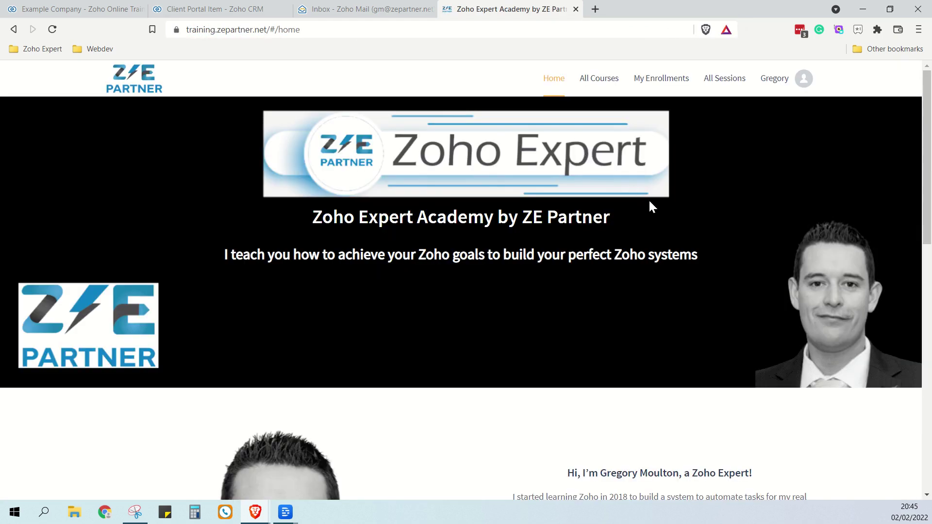
pyautogui.scroll(-3, 650, 202)
pyautogui.scroll(3, 651, 207)
pyautogui.scroll(-5, 651, 204)
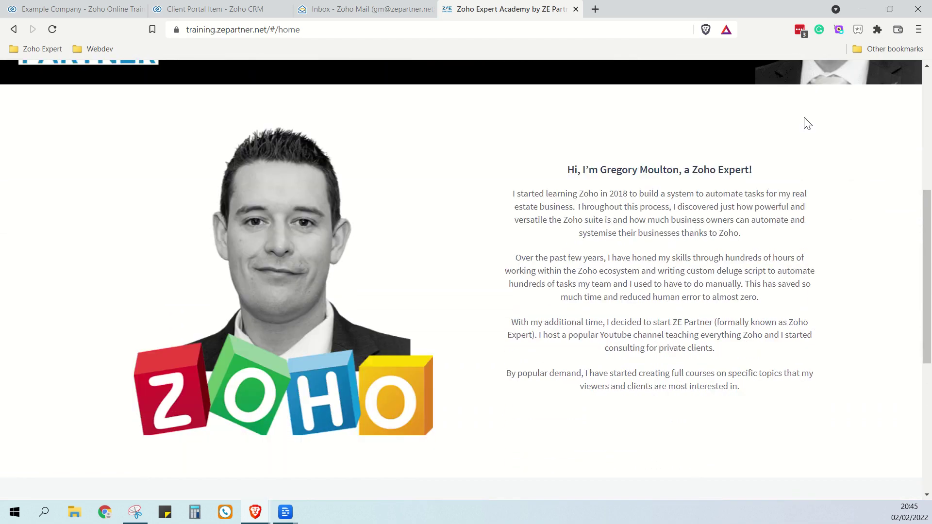